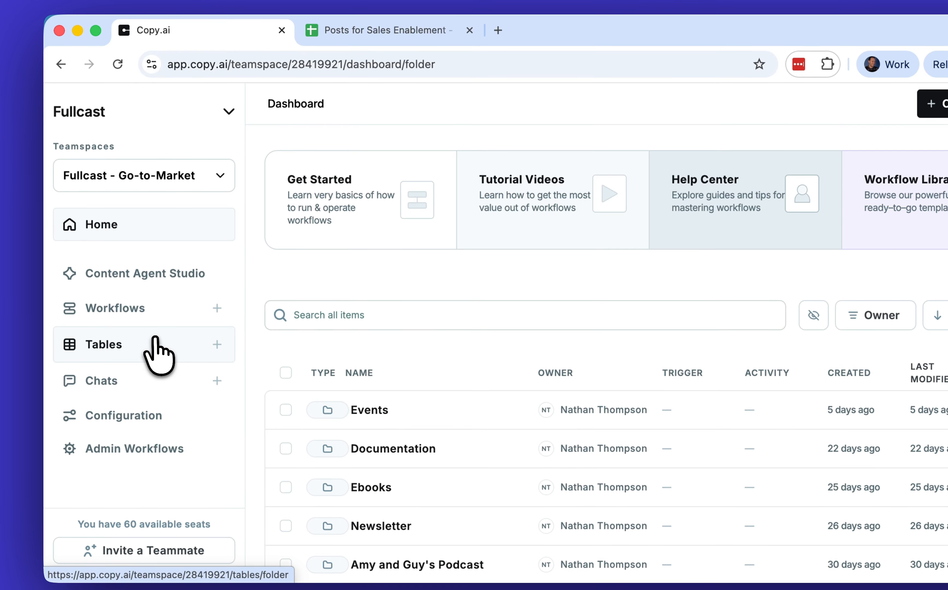
- Start a new blank table from the workspace's Tables section
click(153, 338)
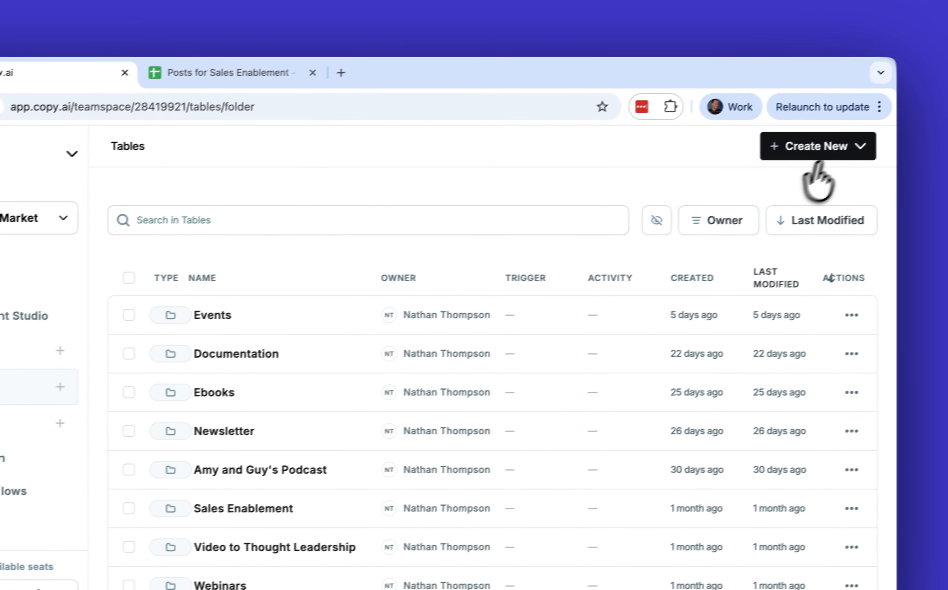
click(940, 102)
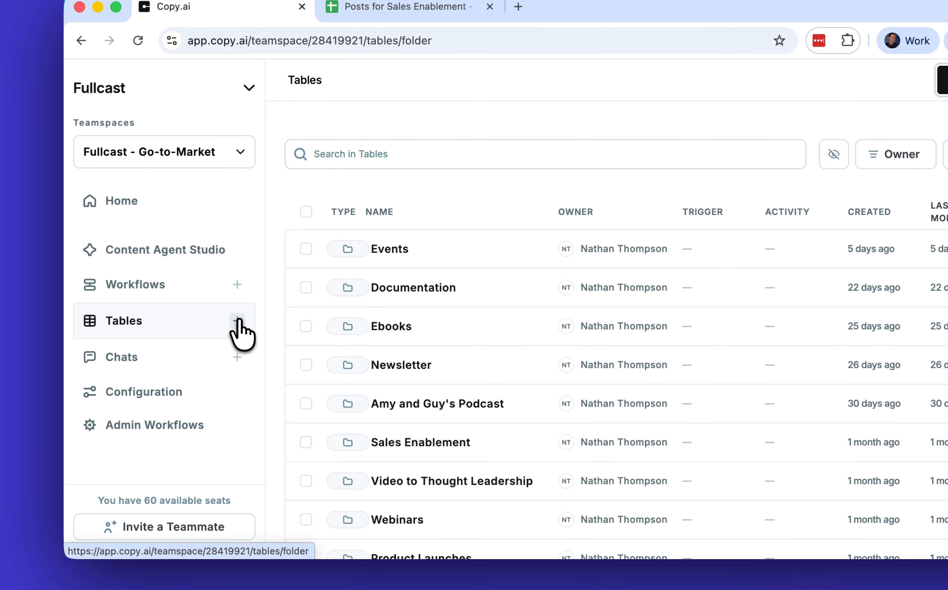
click(236, 320)
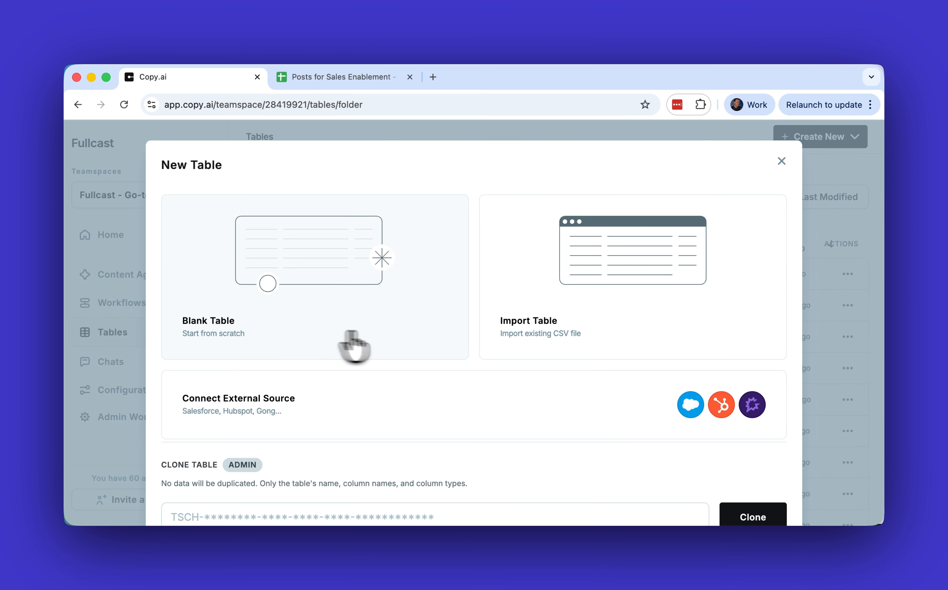
scroll(540, 328, down, 1)
scroll(540, 330, down, 2)
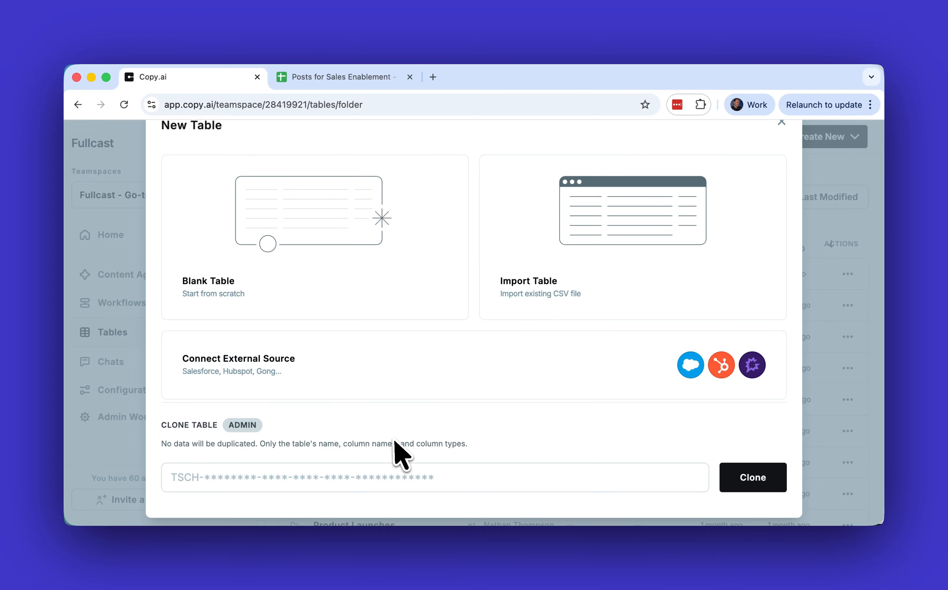
scroll(388, 385, up, 1)
scroll(388, 384, up, 1)
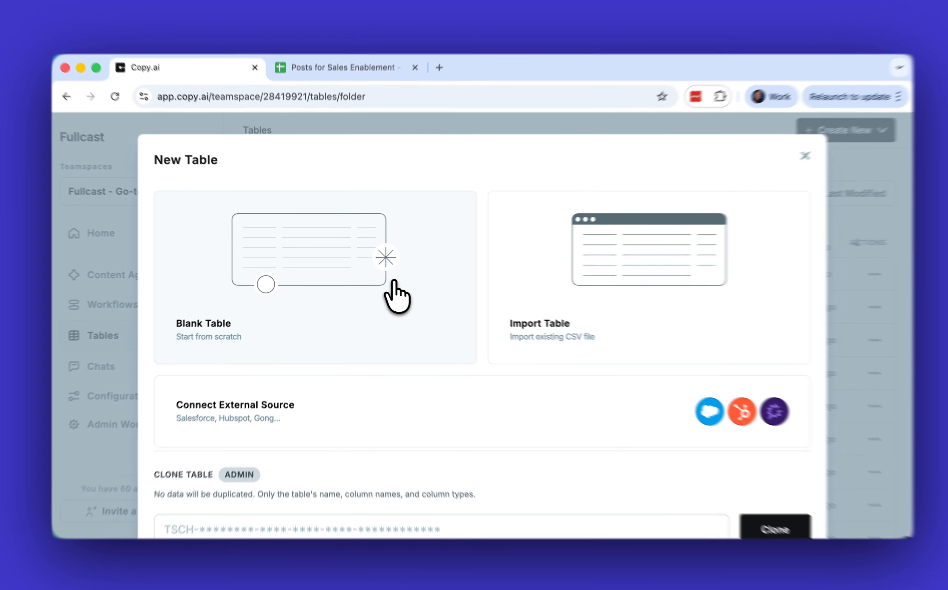
click(394, 281)
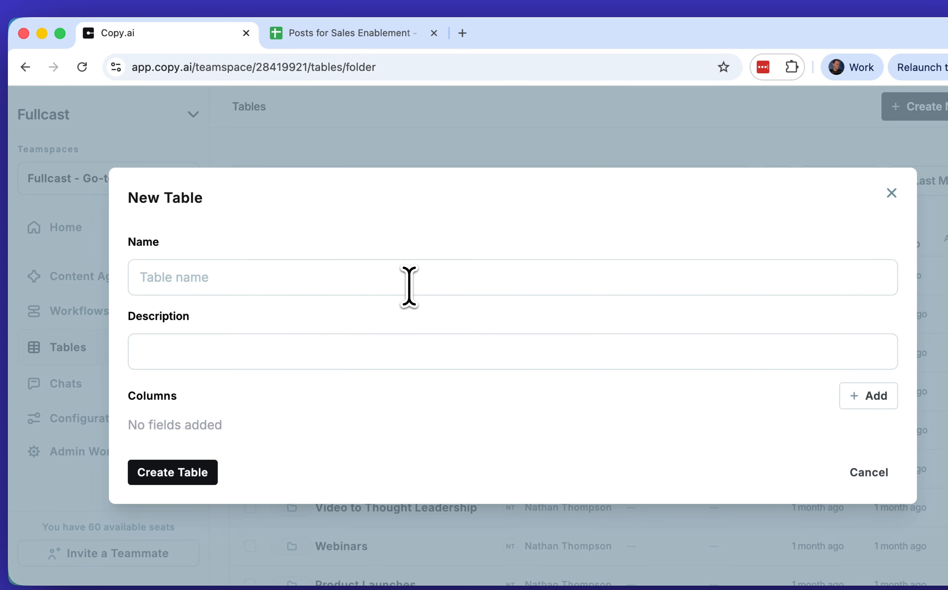
- Name the table "Sales Enablement Blog Posts" and enter the description "This table has information about our blog posts for the sales team."
click(409, 286)
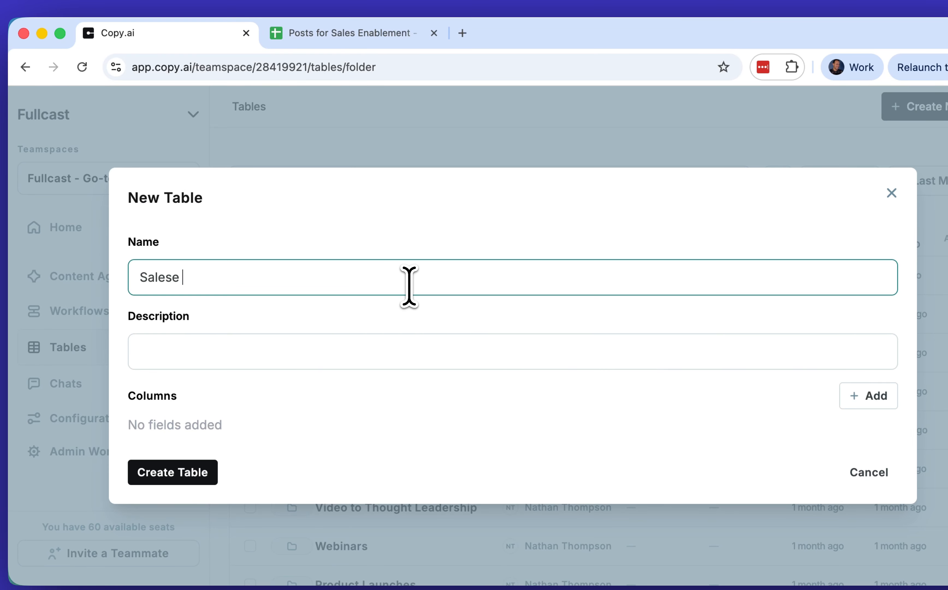
text(Sales E)
text(nableme)
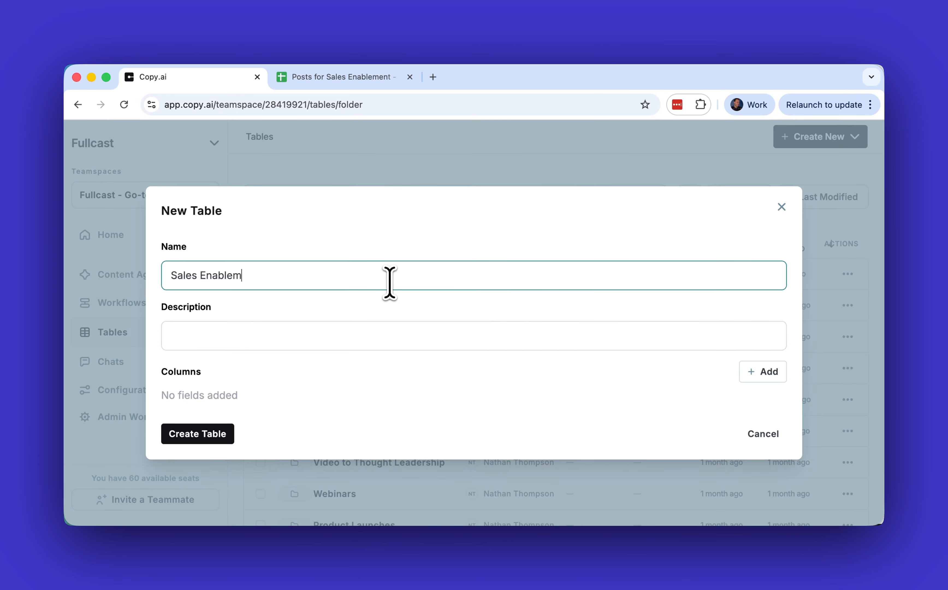
text(nt Blog Posts)
click(239, 275)
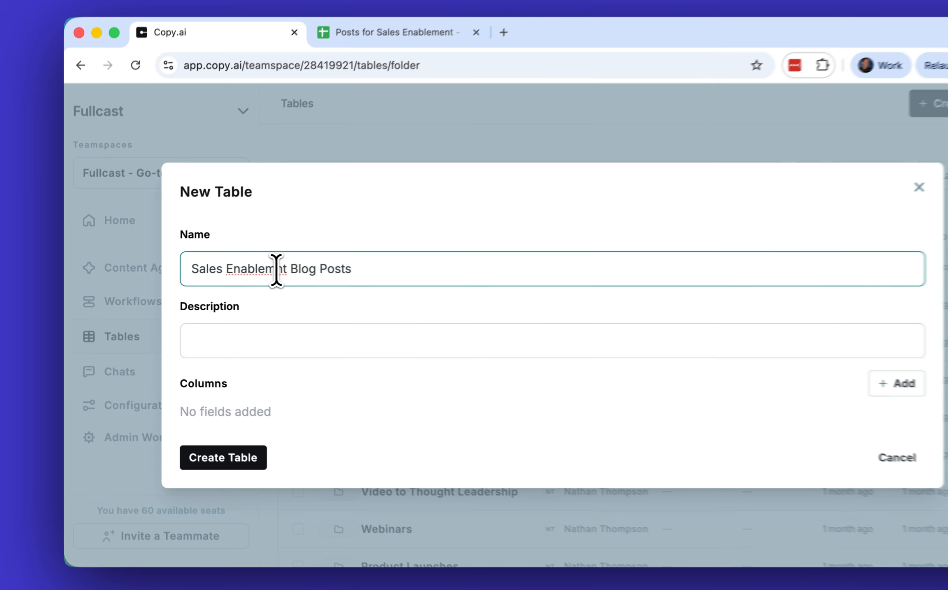
text(e)
click(260, 332)
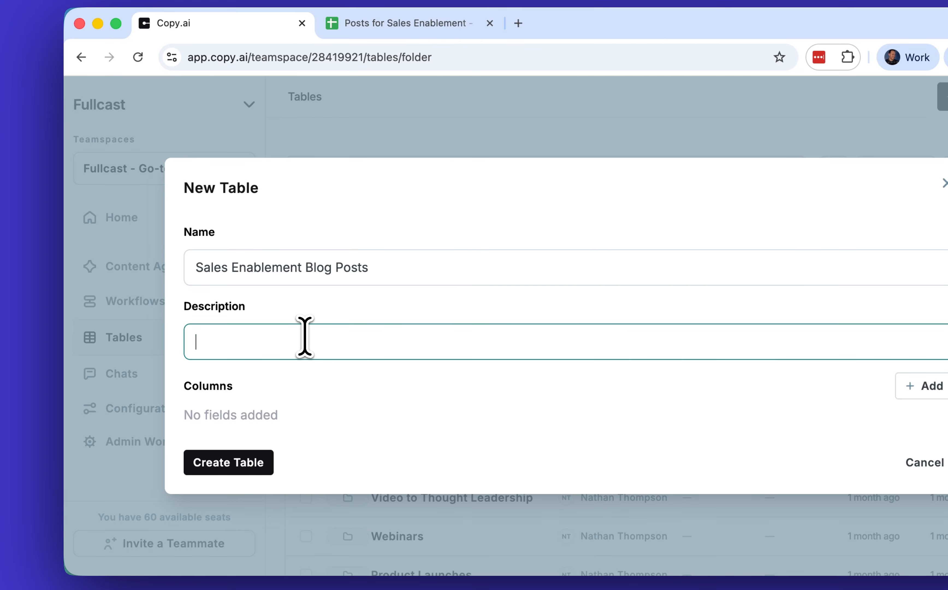
text(This table has information about our blog posts for the sales team.)
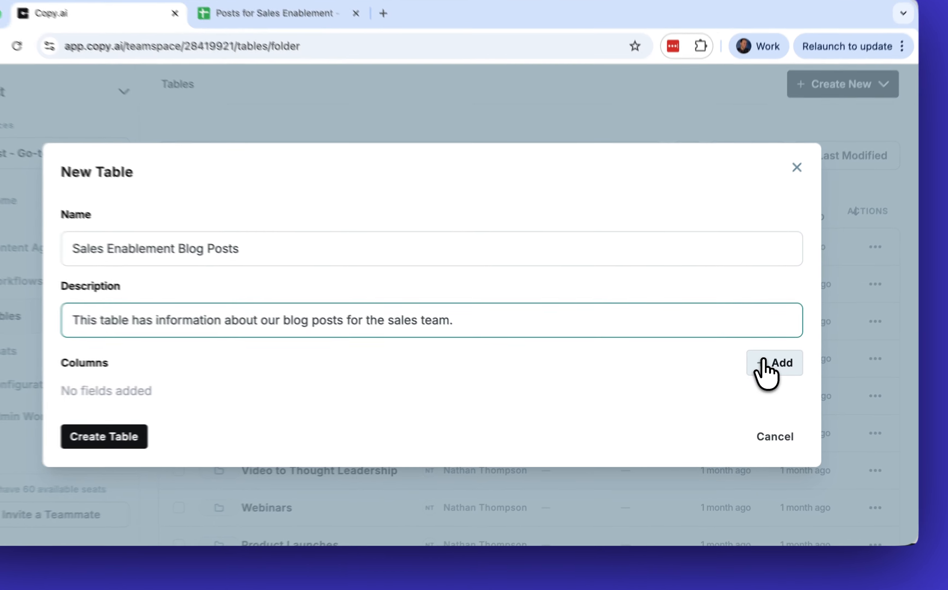
- Add a Short Text column named "Post URL" with semantic search enabled
click(754, 375)
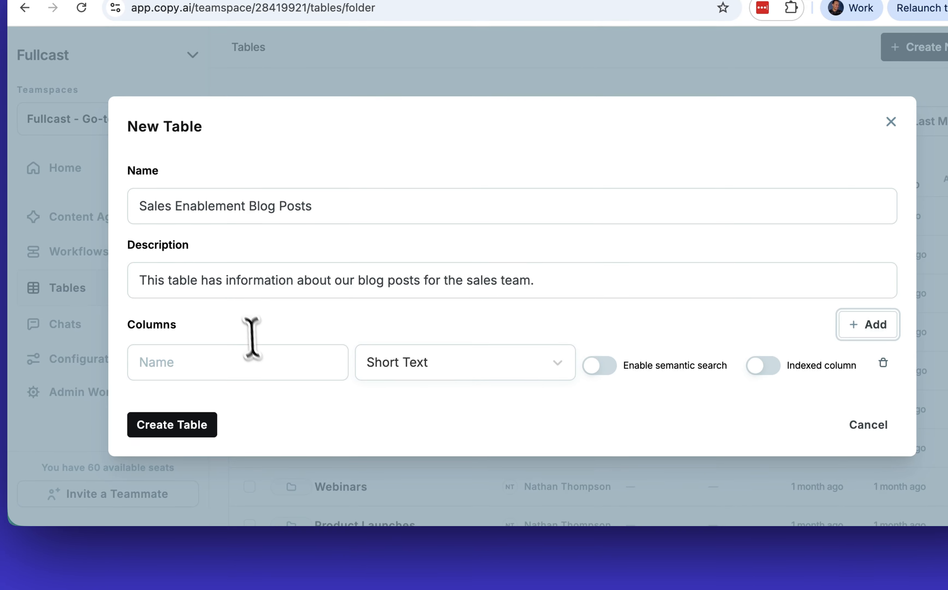
click(173, 390)
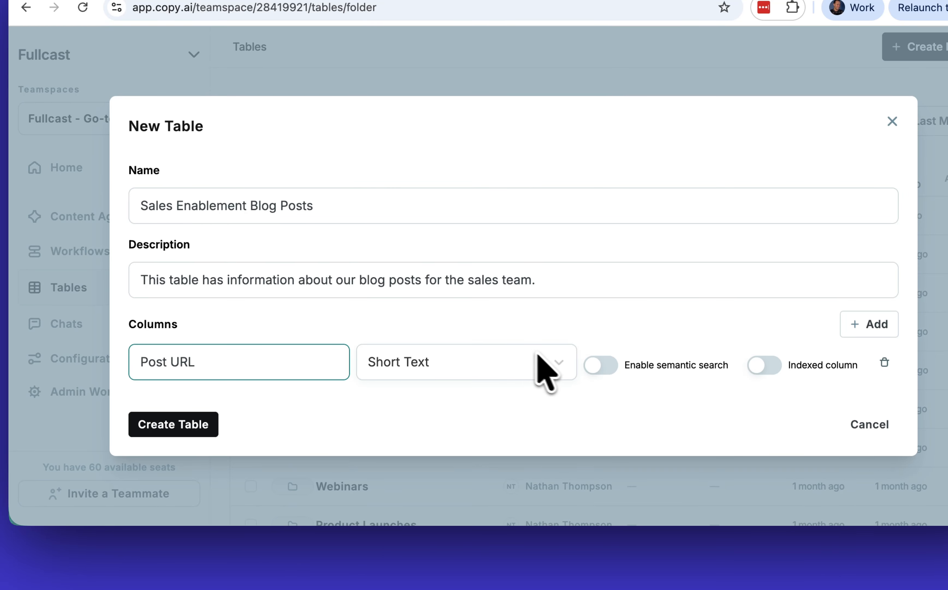
click(561, 371)
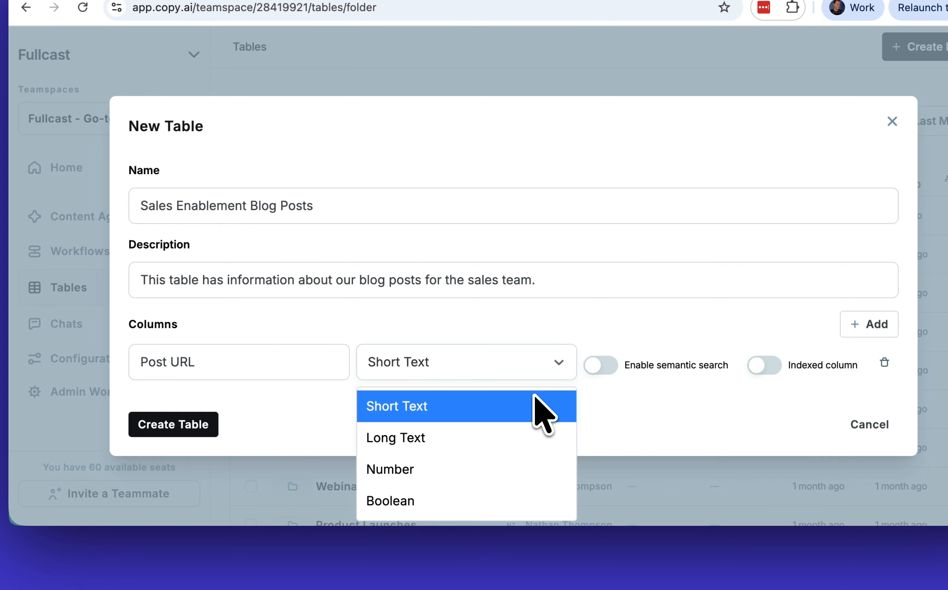
scroll(507, 468, down, 2)
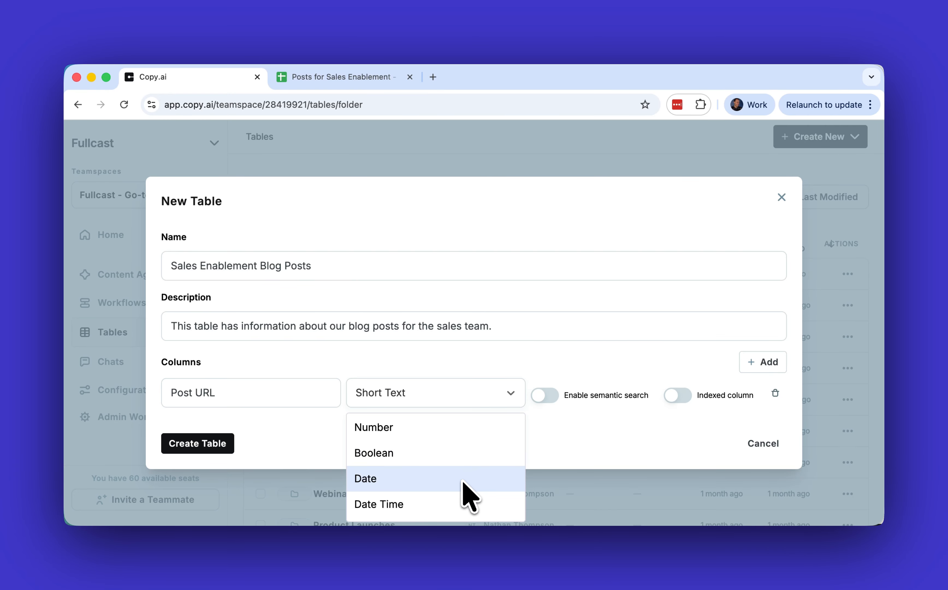
scroll(470, 461, up, 2)
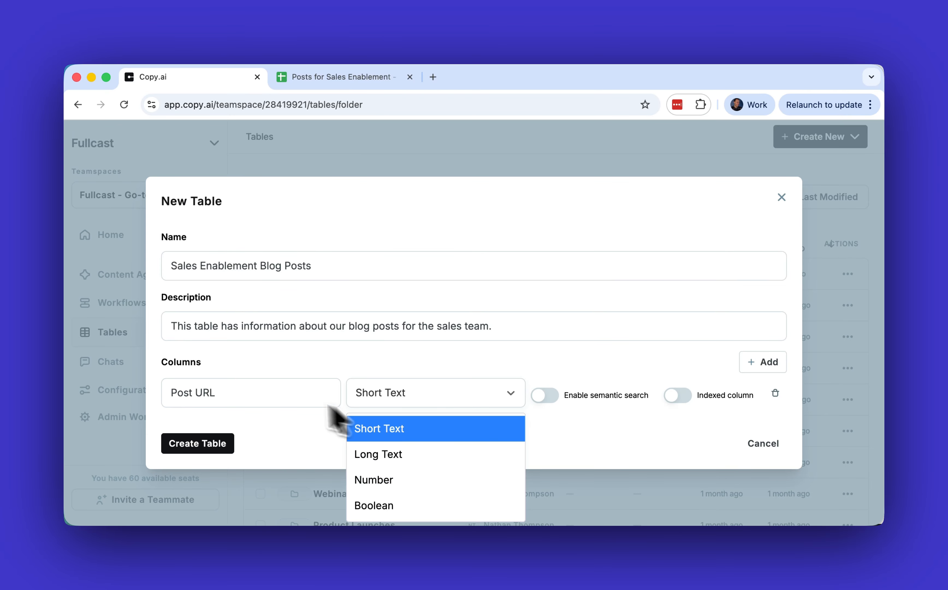
click(450, 432)
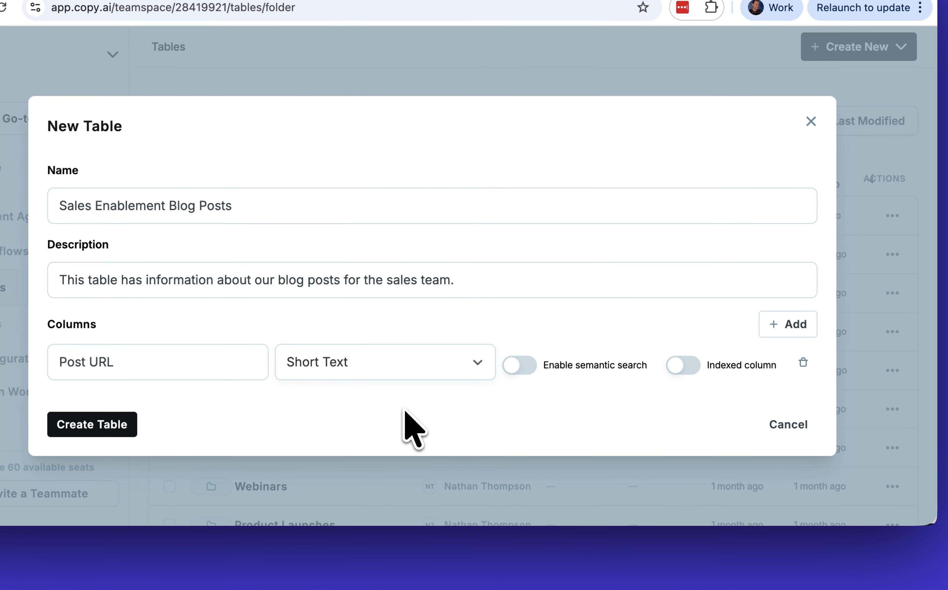
click(520, 366)
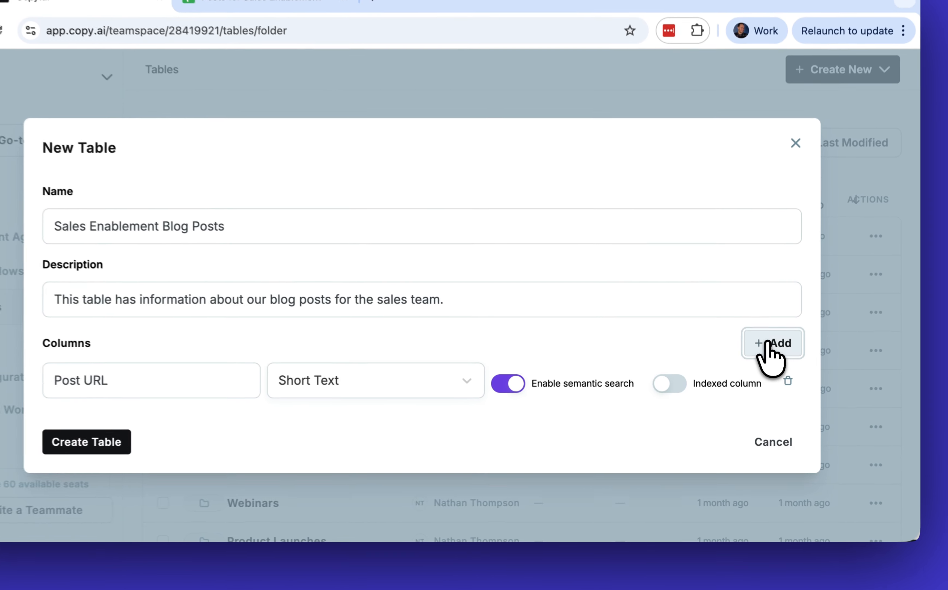
- Add a Short Text column named "Post Title" with semantic search enabled, and create the table
click(770, 343)
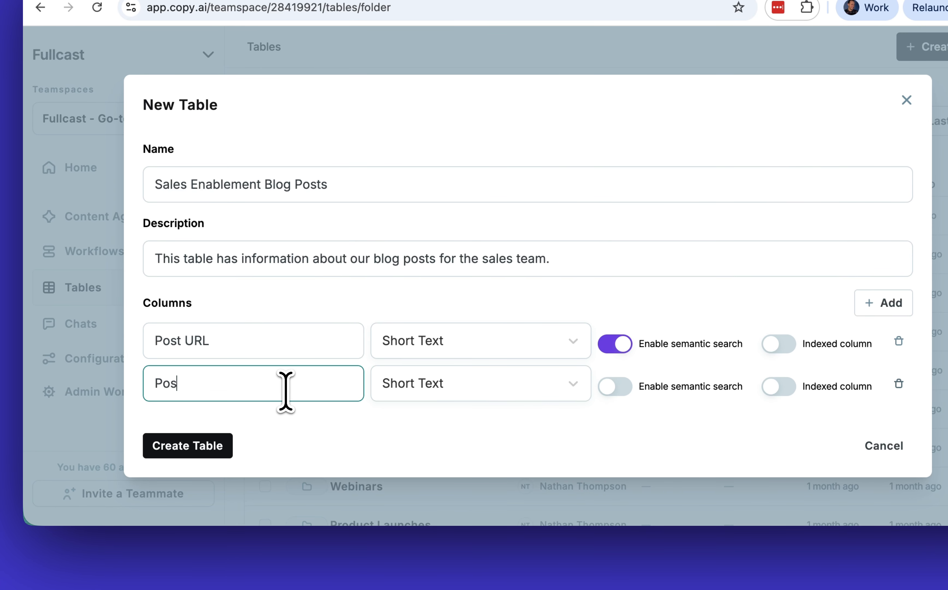
click(415, 385)
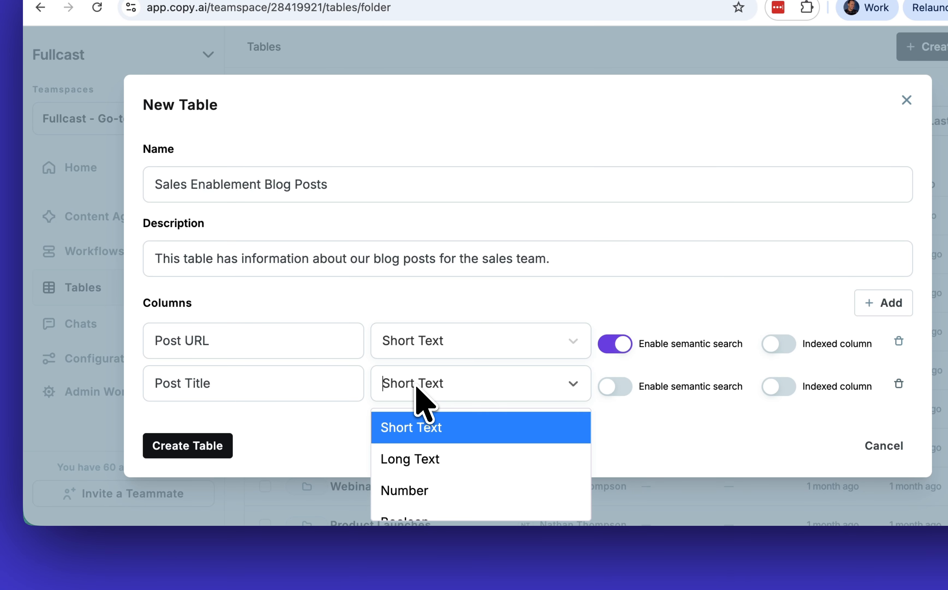
click(436, 464)
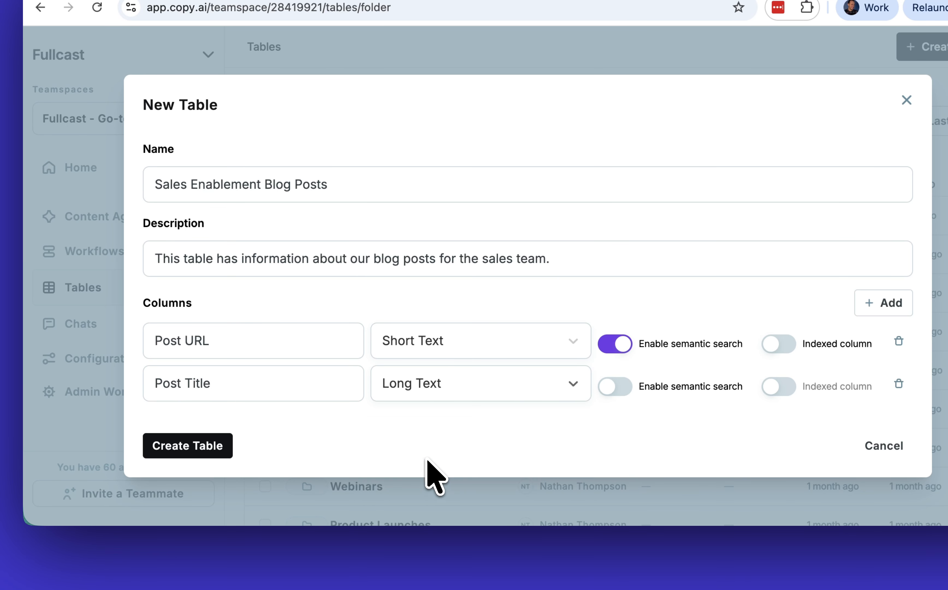
click(476, 386)
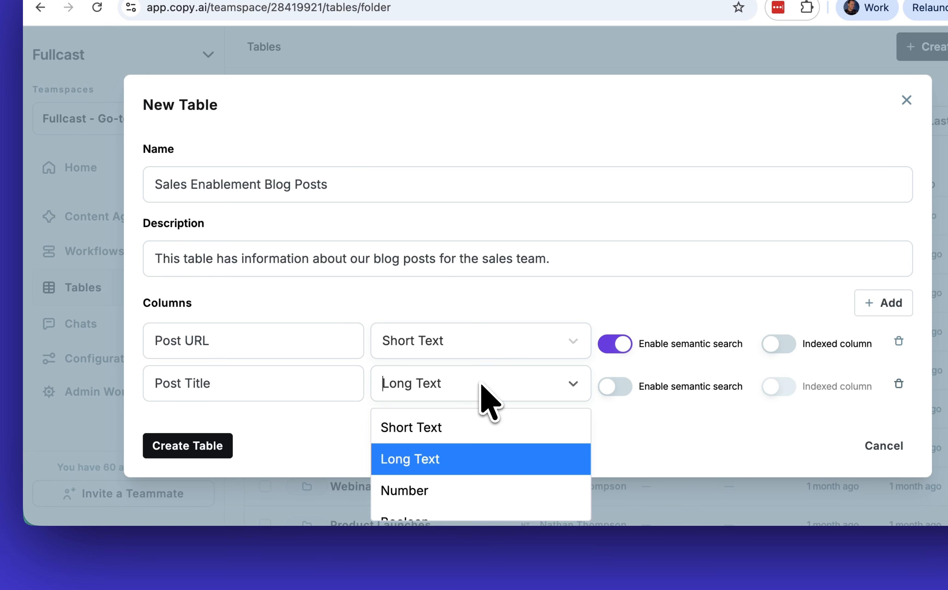
click(464, 428)
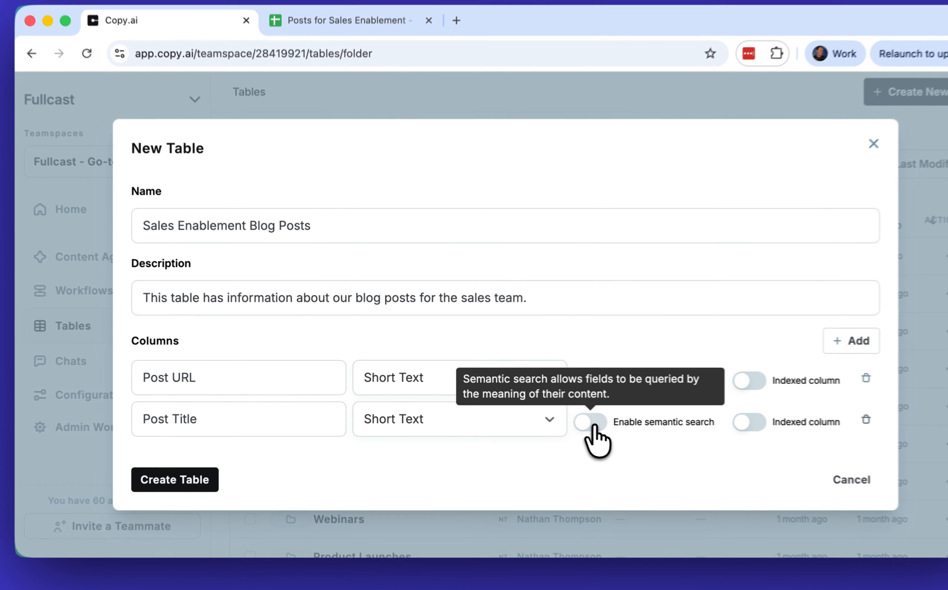
click(546, 413)
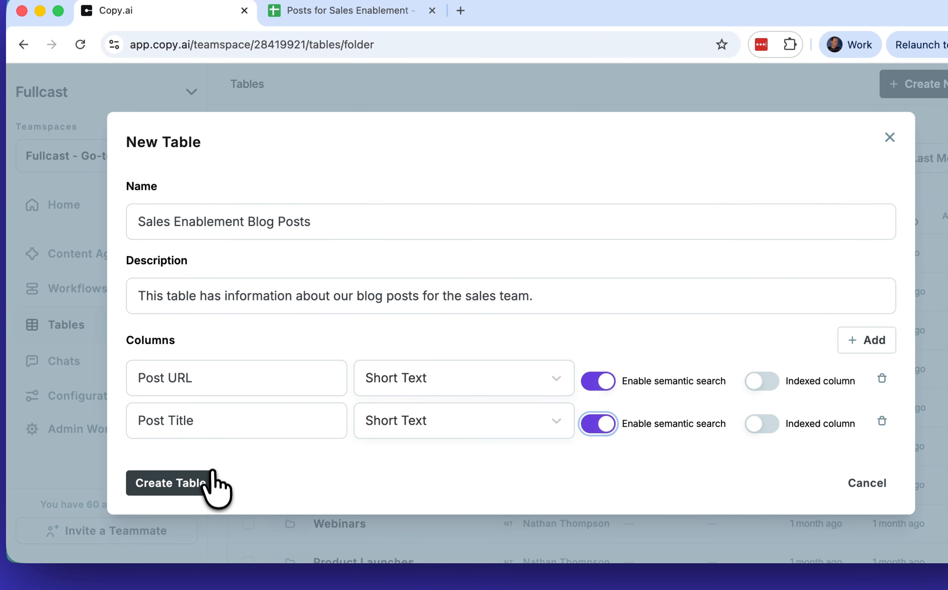
click(209, 480)
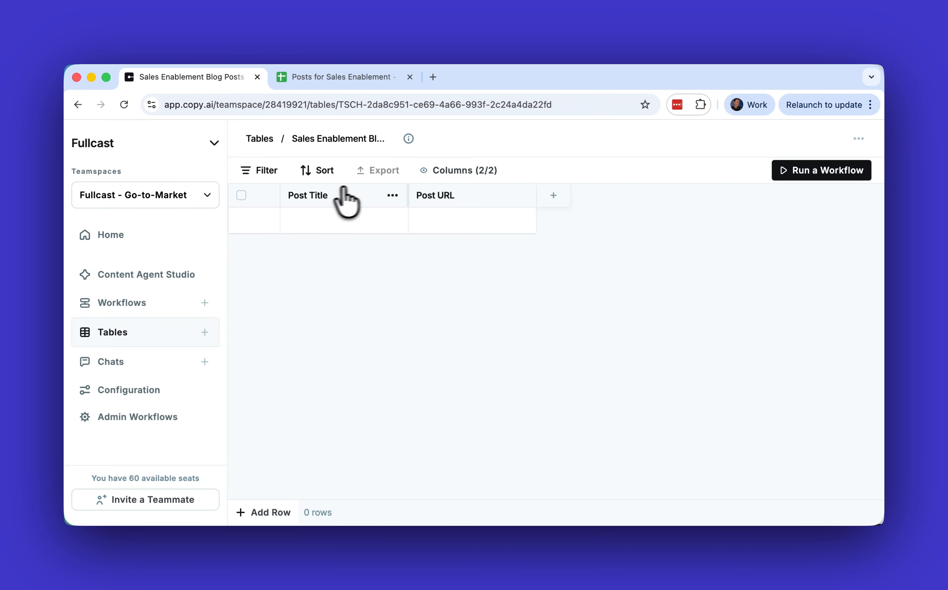
- Copy the post title in cell A2 of the Posts for Sales Enablement Google Sheet into the Copy.ai table's first Post Title cell
drag(439, 194, 488, 230)
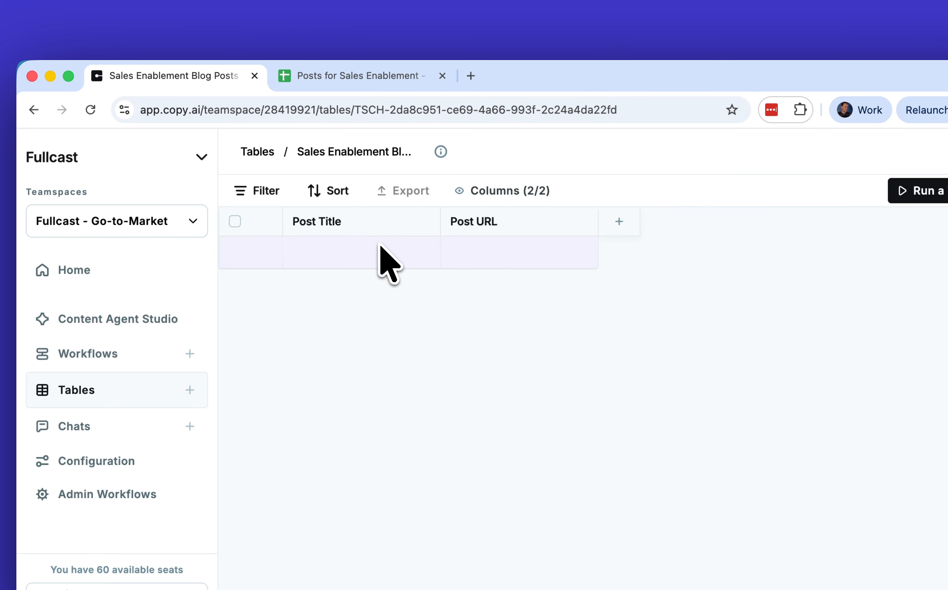
click(380, 78)
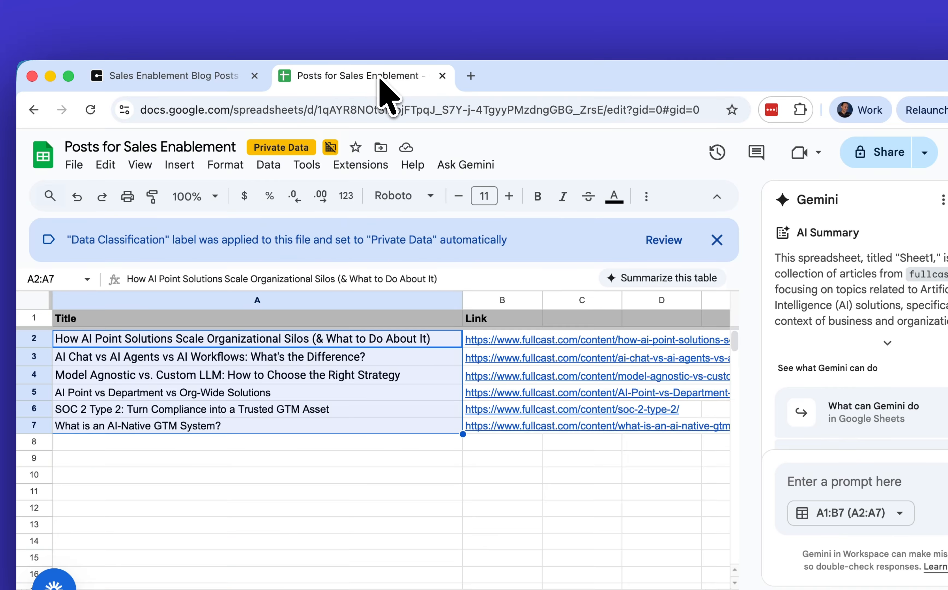
double_click(257, 338)
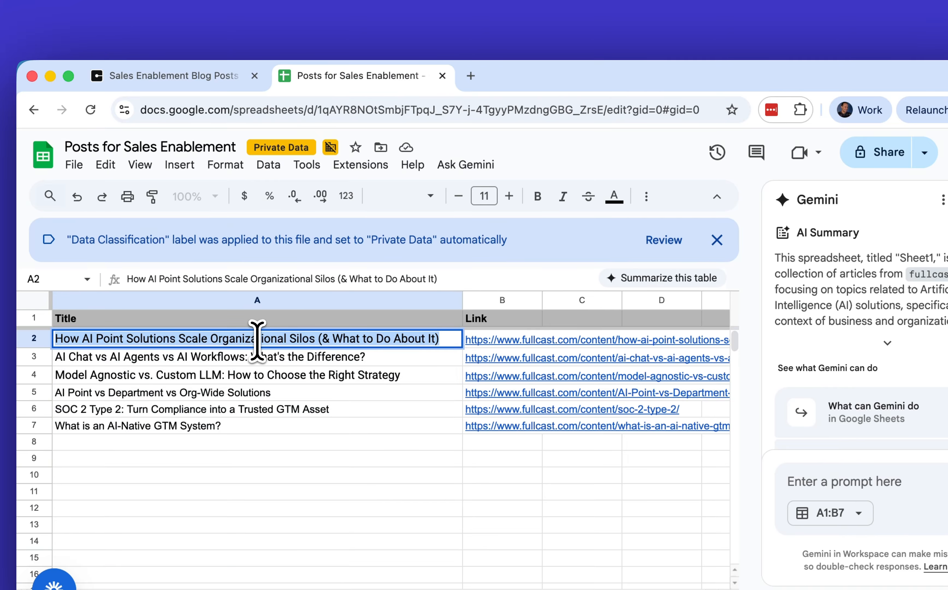
click(192, 80)
click(349, 250)
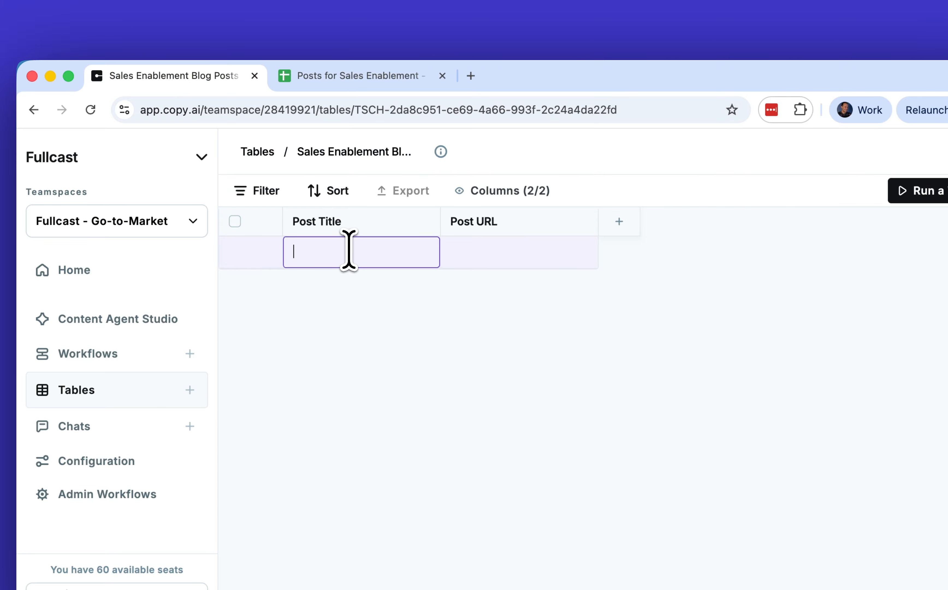
key(super+v)
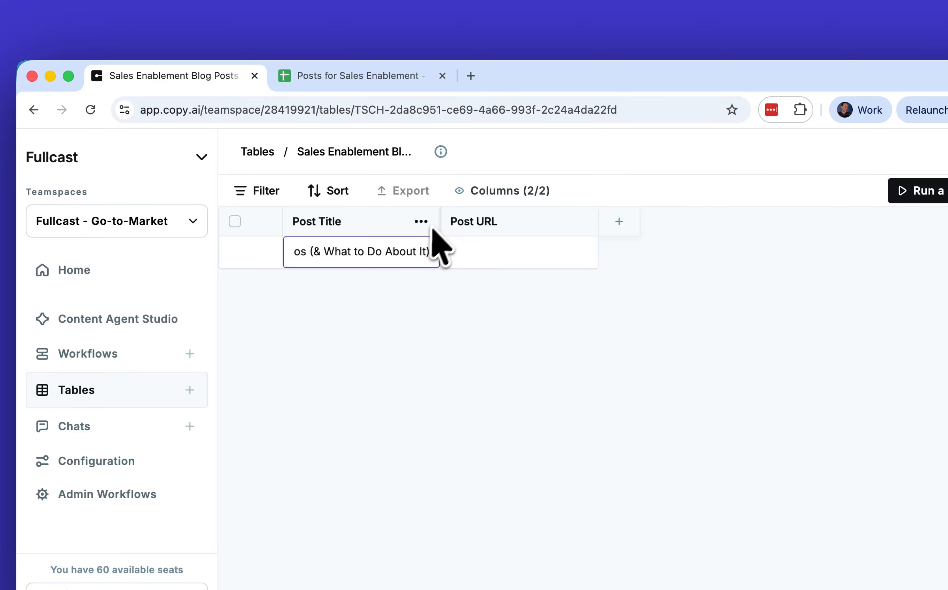
- Widen the Post Title column and enter the copied title in its first row
drag(432, 227, 581, 241)
click(512, 251)
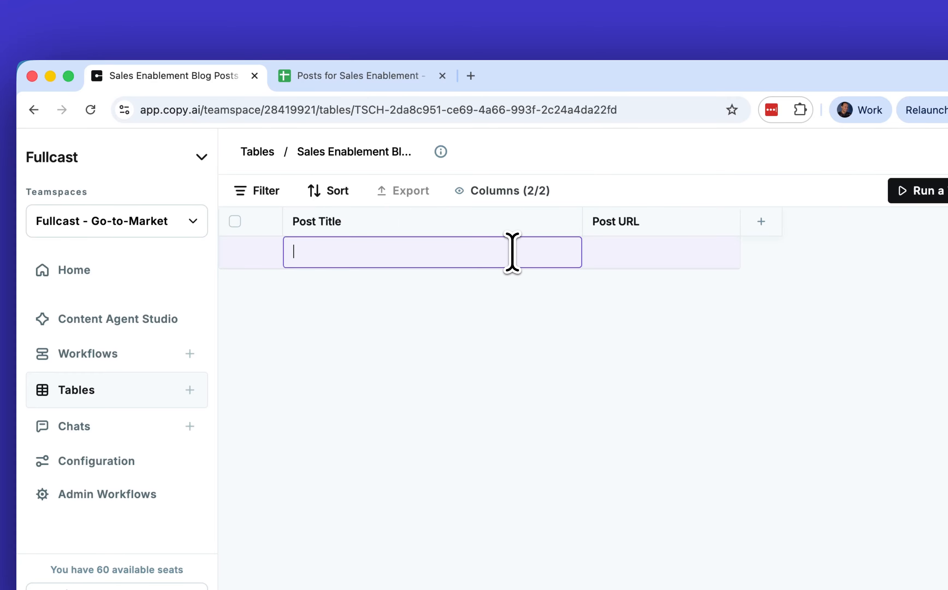
text(How AI Point Solutions Scale Organizational Silos (& What to Do About It))
key(Return)
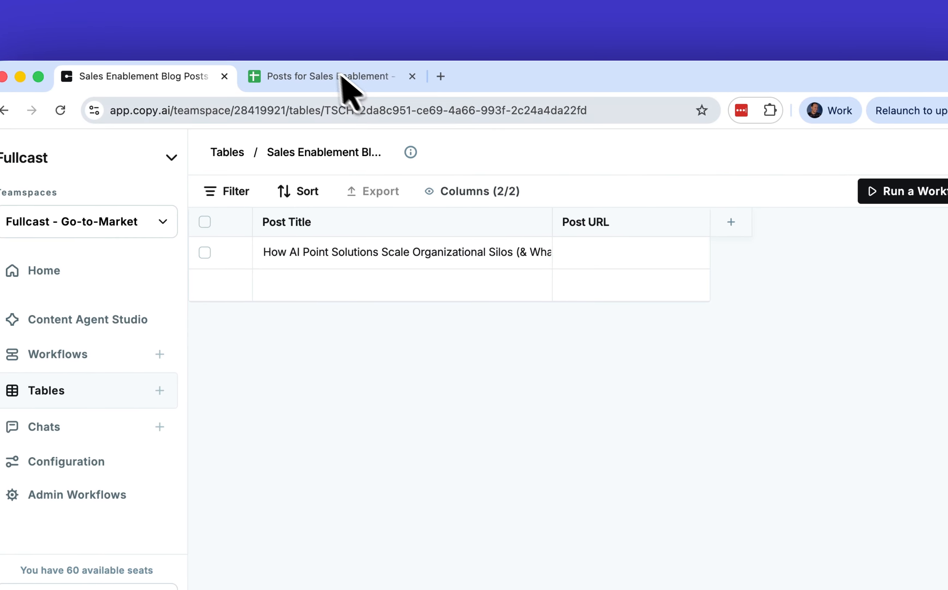
- Copy the link in cell B2 of the Google Sheet into the Post URL cell of the Copy.ai table's first row
click(340, 78)
click(488, 342)
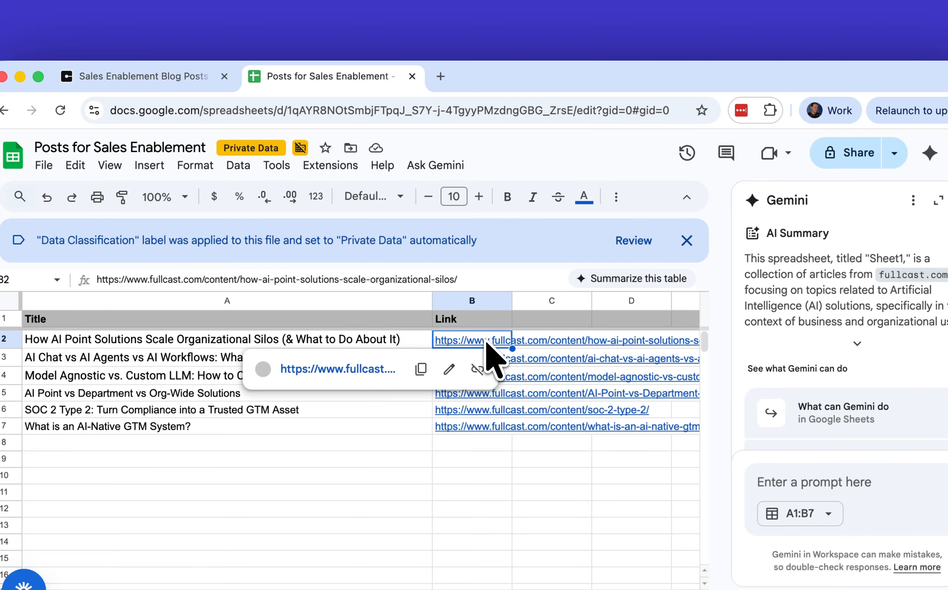
click(183, 78)
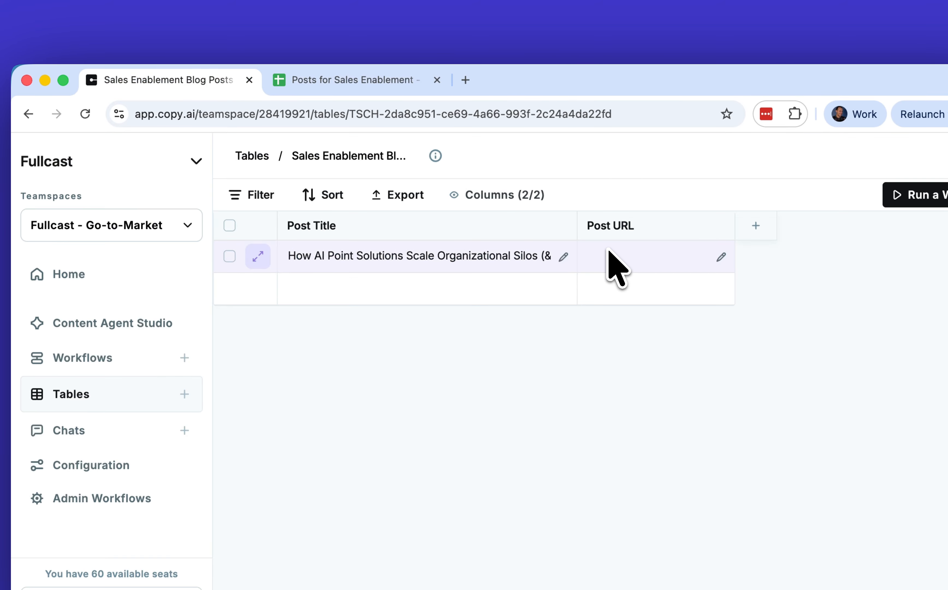
click(720, 257)
key(super+v)
key(Return)
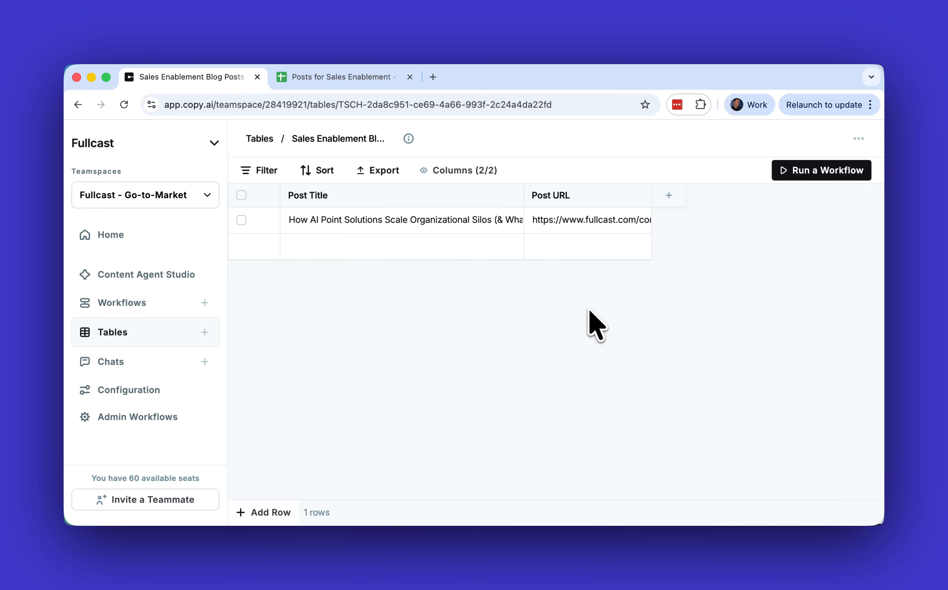
- Download the Posts for Sales Enablement Google Sheet as a comma-separated values (.csv) file
click(332, 78)
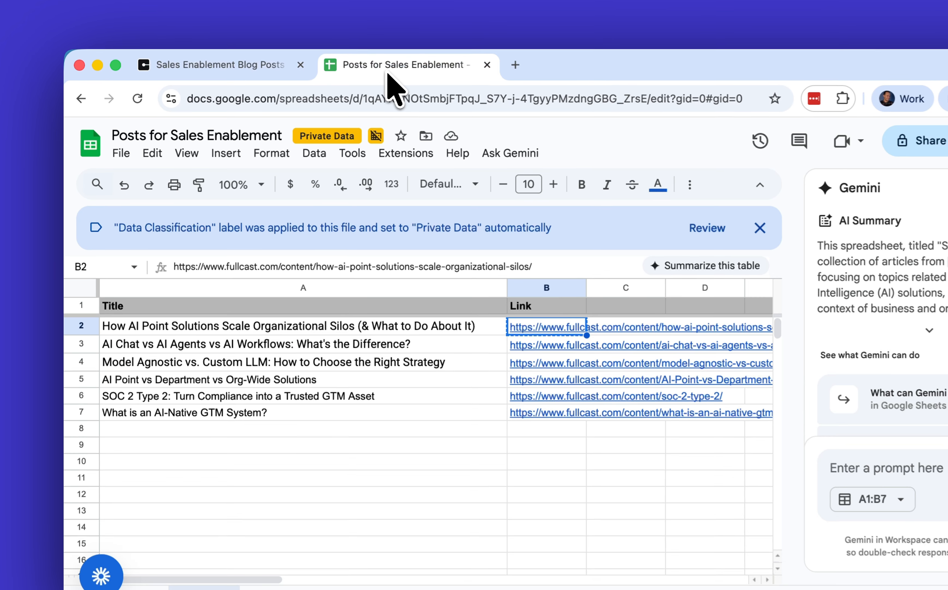
click(123, 154)
mouse_move(195, 347)
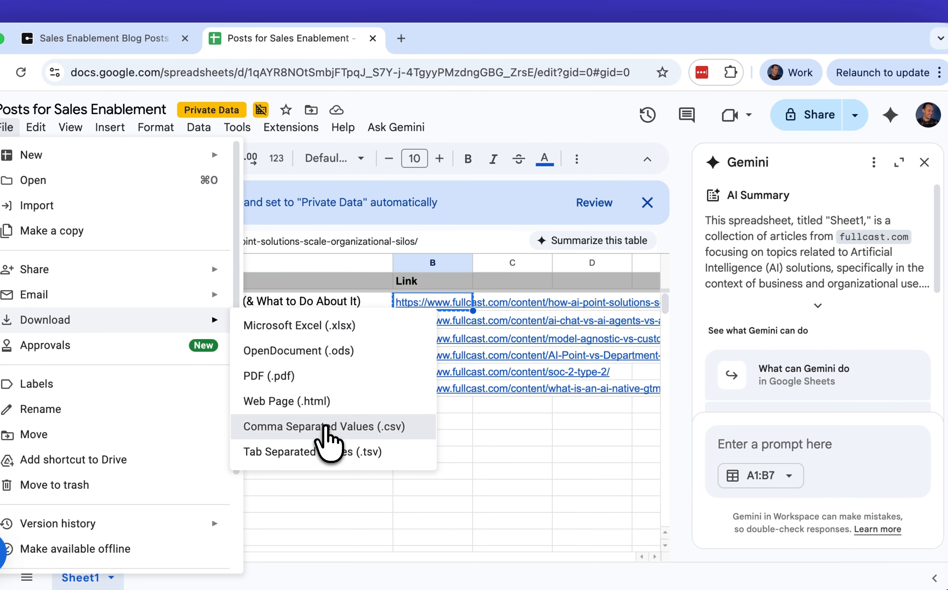
click(449, 452)
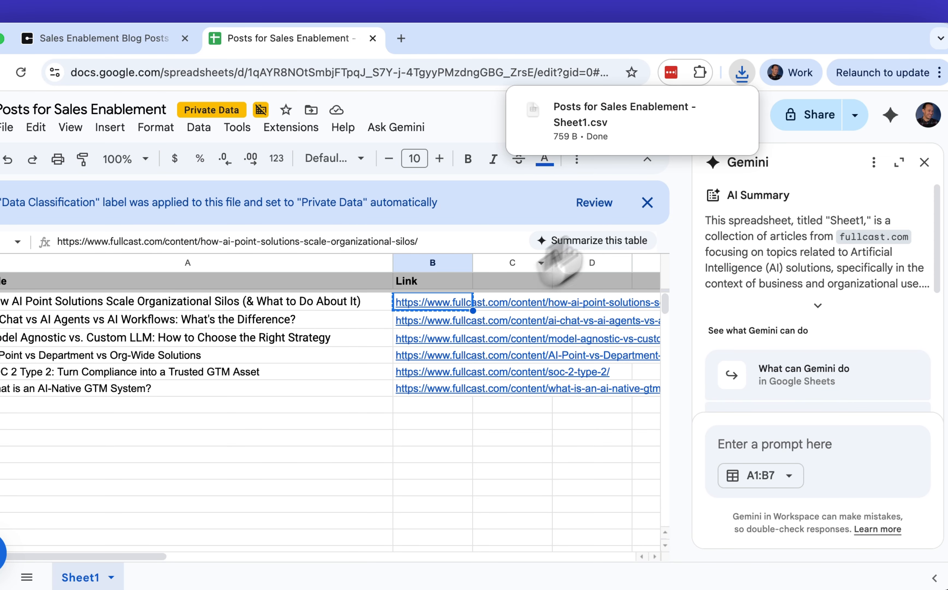
mouse_move(706, 112)
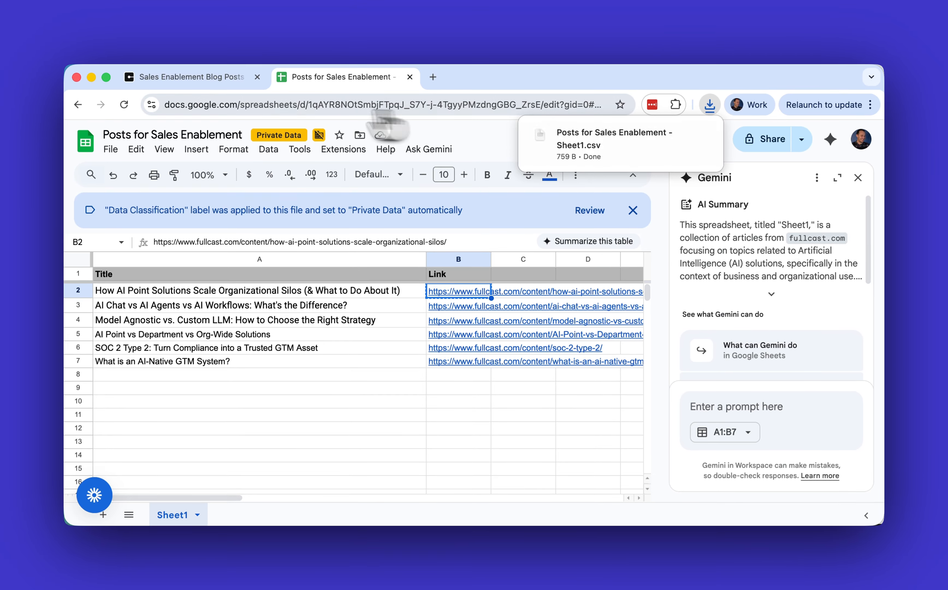
- In Copy.ai, start a new imported table from the downloaded "Posts for Sales Enablement - Sheet1.csv", using row 1 as the header
click(222, 78)
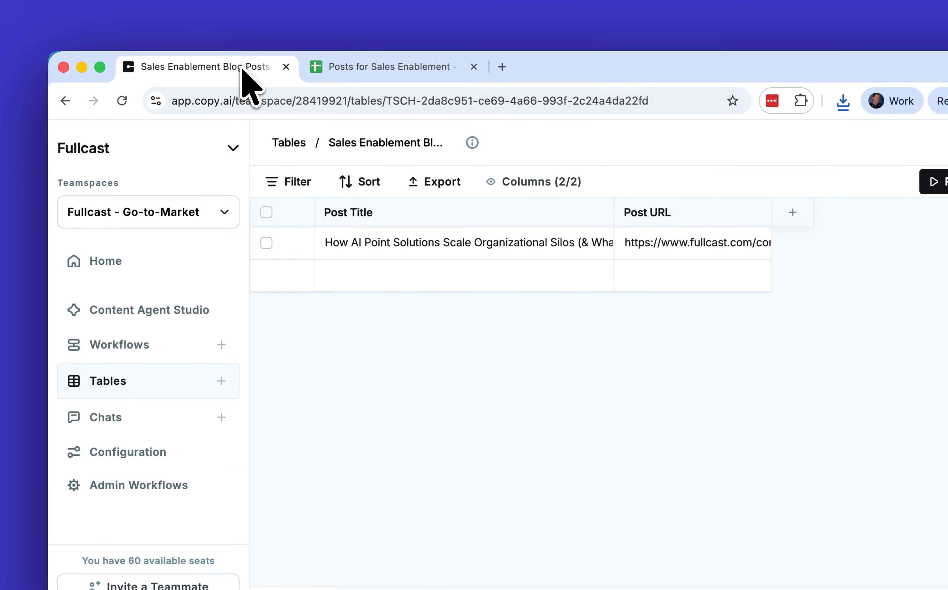
click(221, 382)
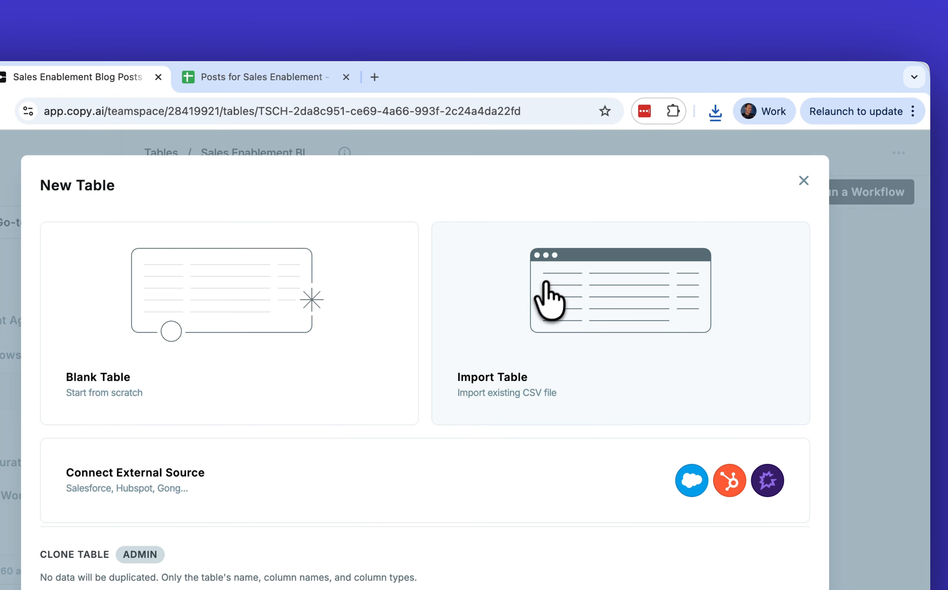
click(522, 326)
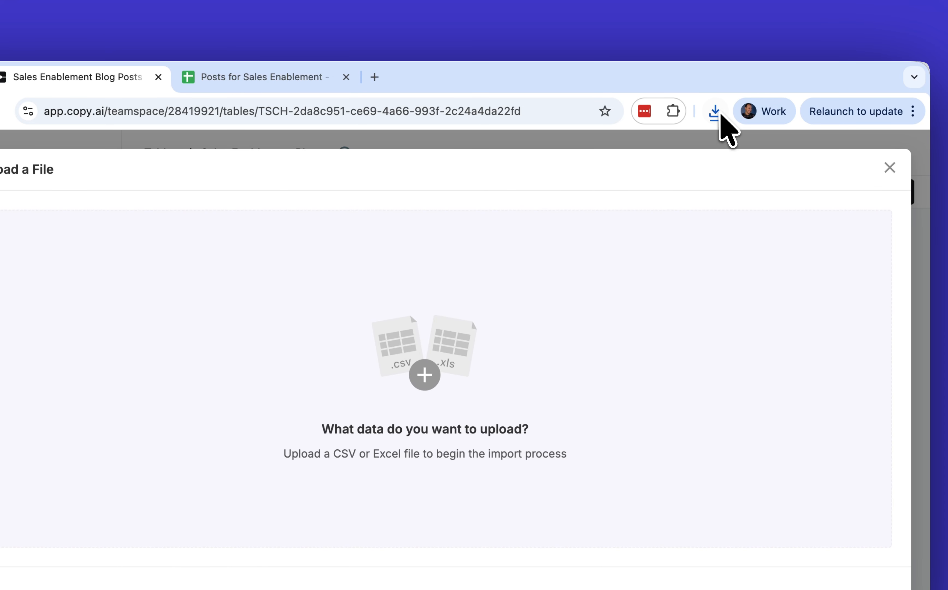
click(716, 112)
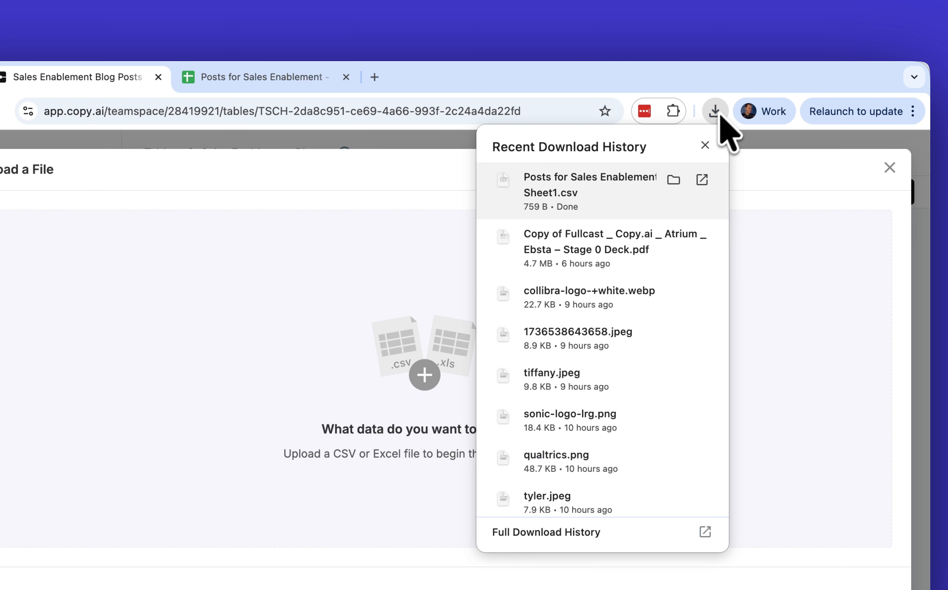
click(674, 180)
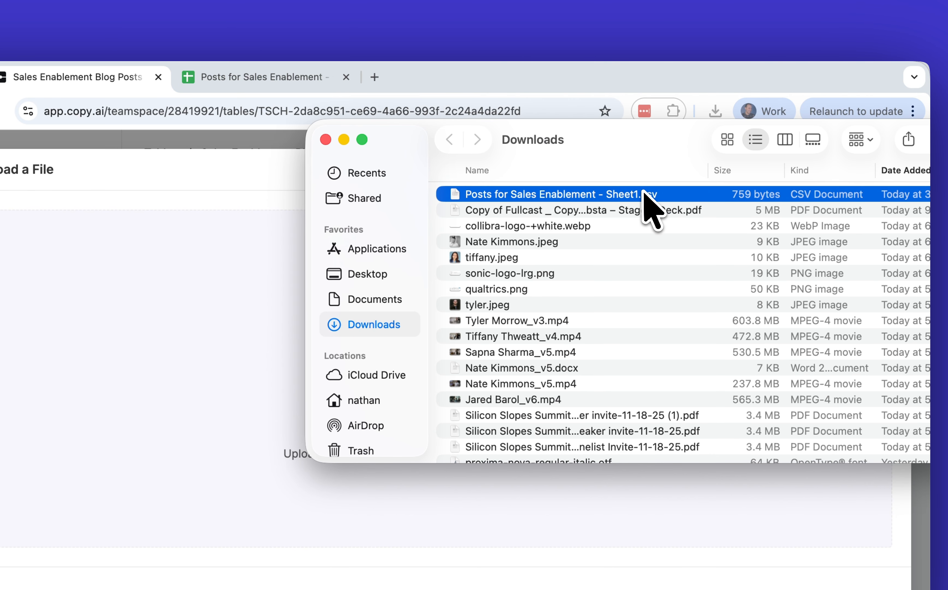
drag(645, 193, 230, 350)
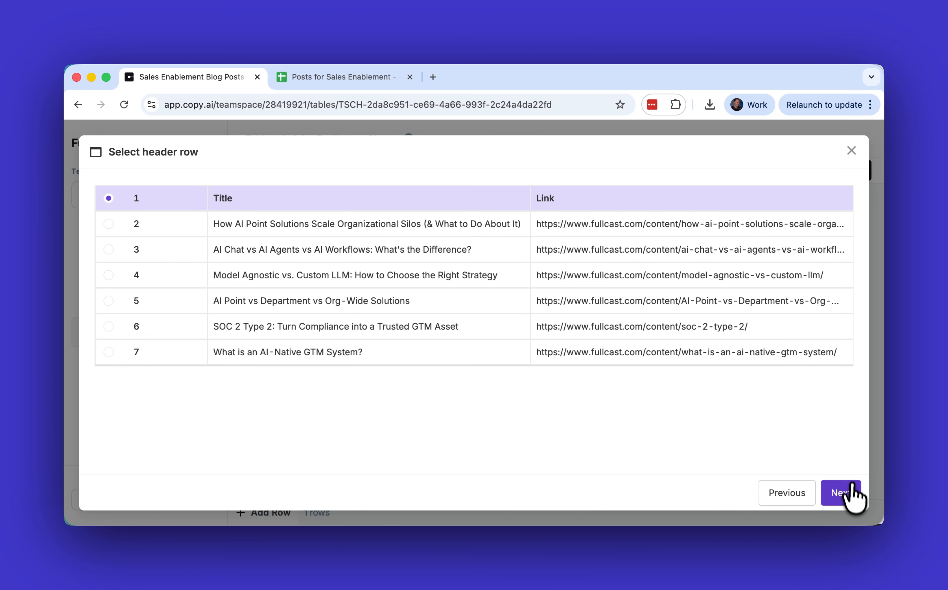
click(850, 494)
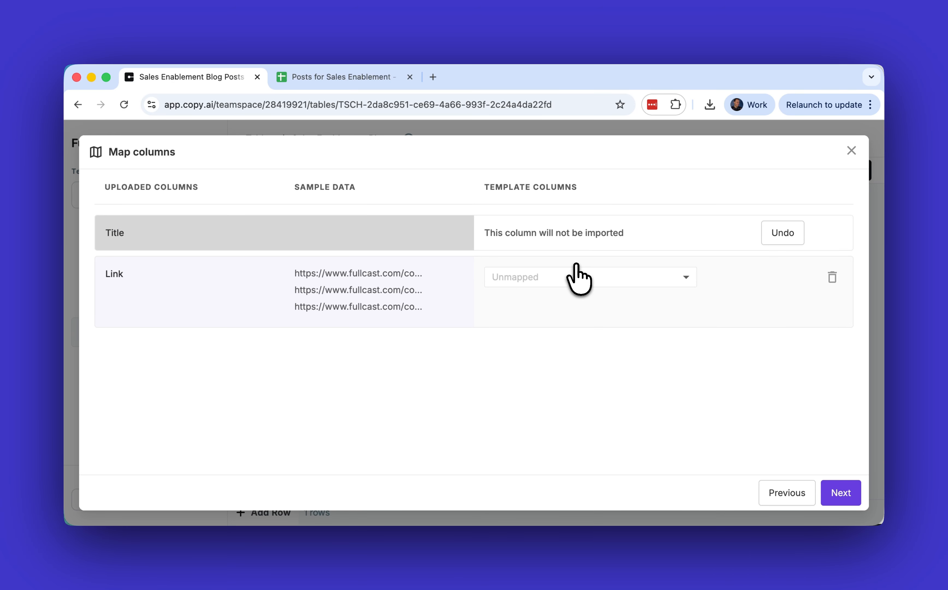
- Restore the uploaded Title column for import and map it to a new Text Field column named "Title"
click(780, 234)
click(662, 237)
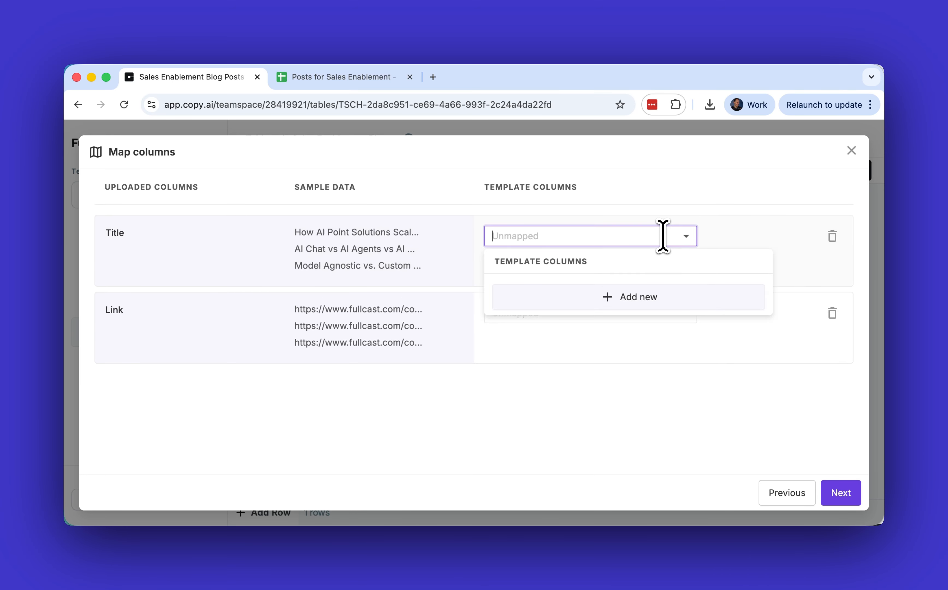
click(451, 242)
click(537, 241)
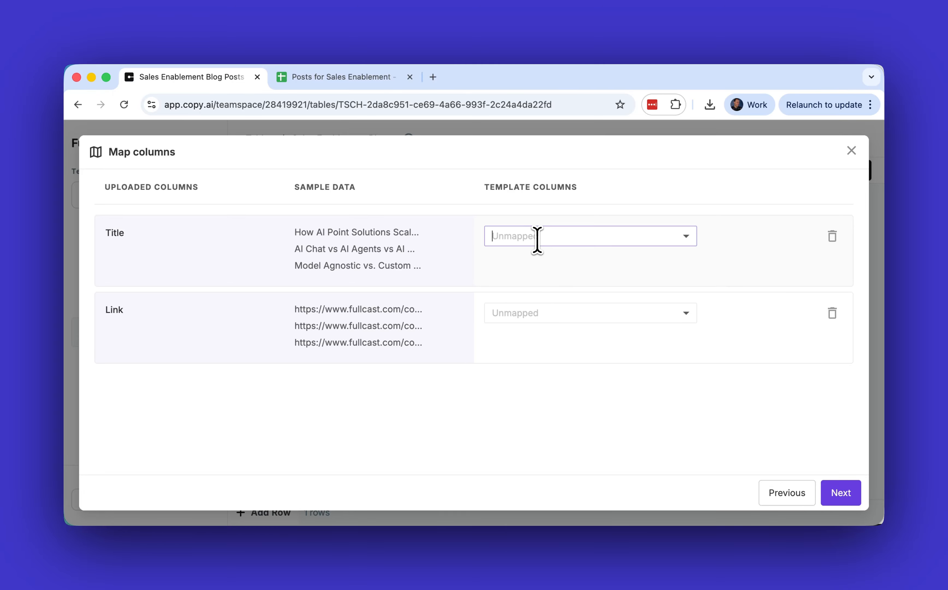
click(571, 299)
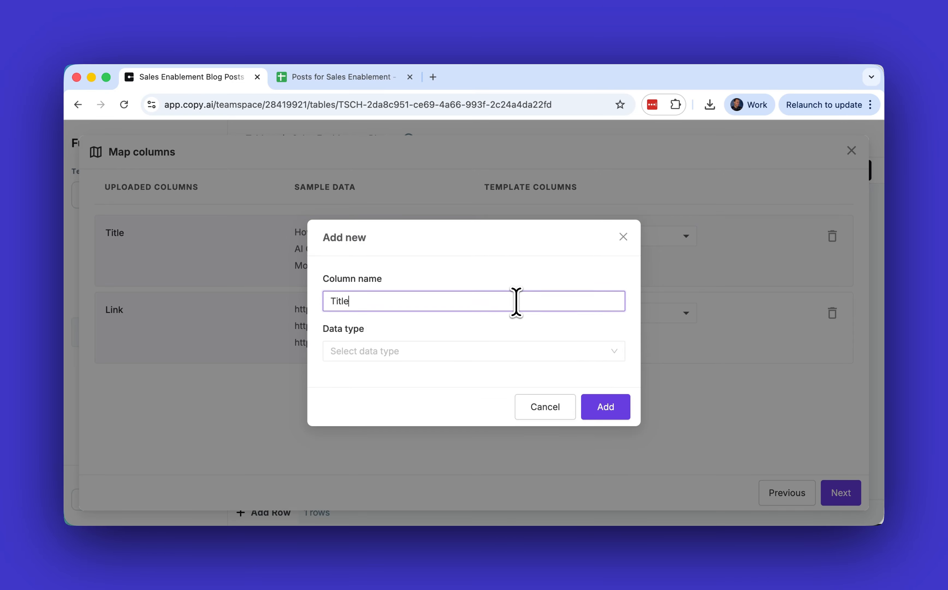
click(456, 351)
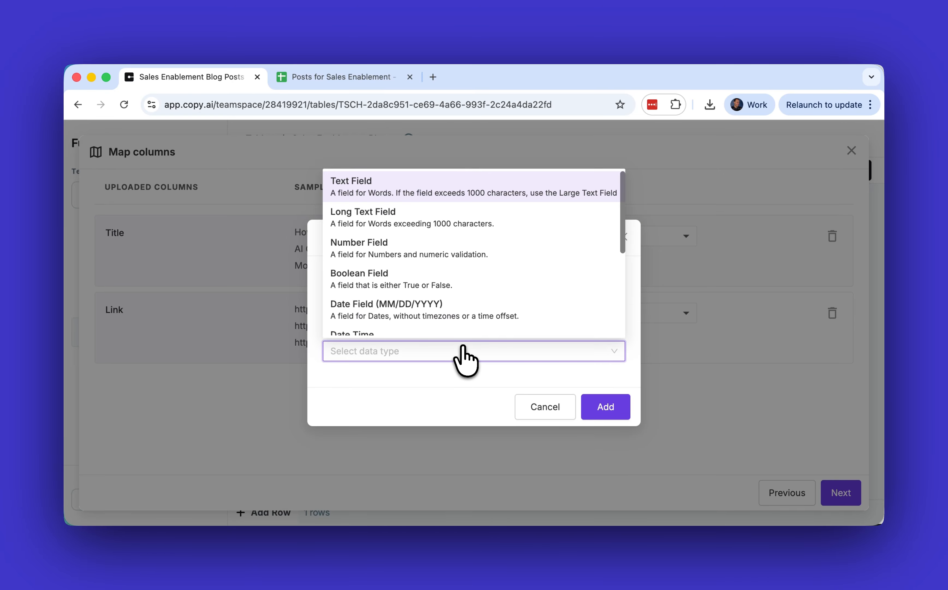
click(444, 192)
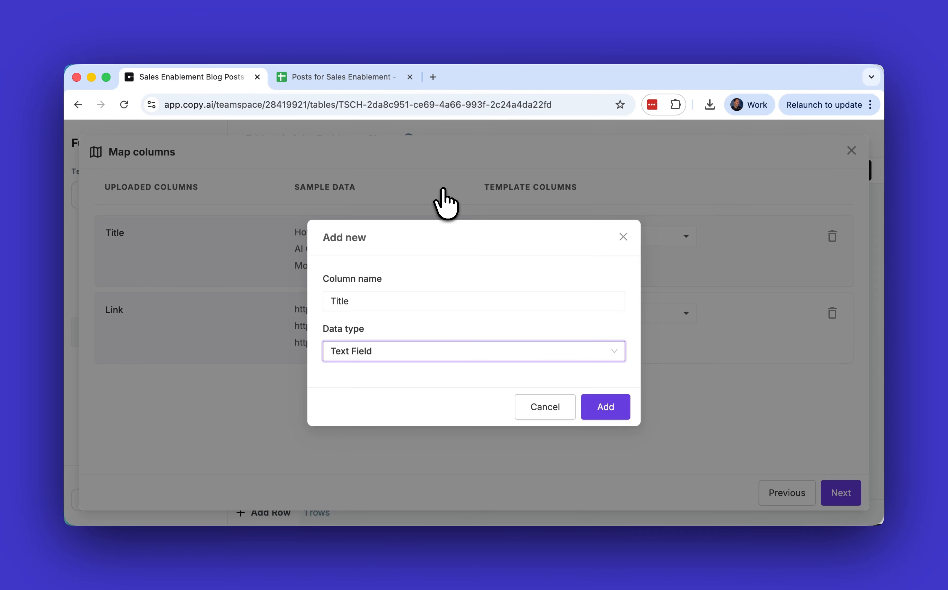
click(606, 408)
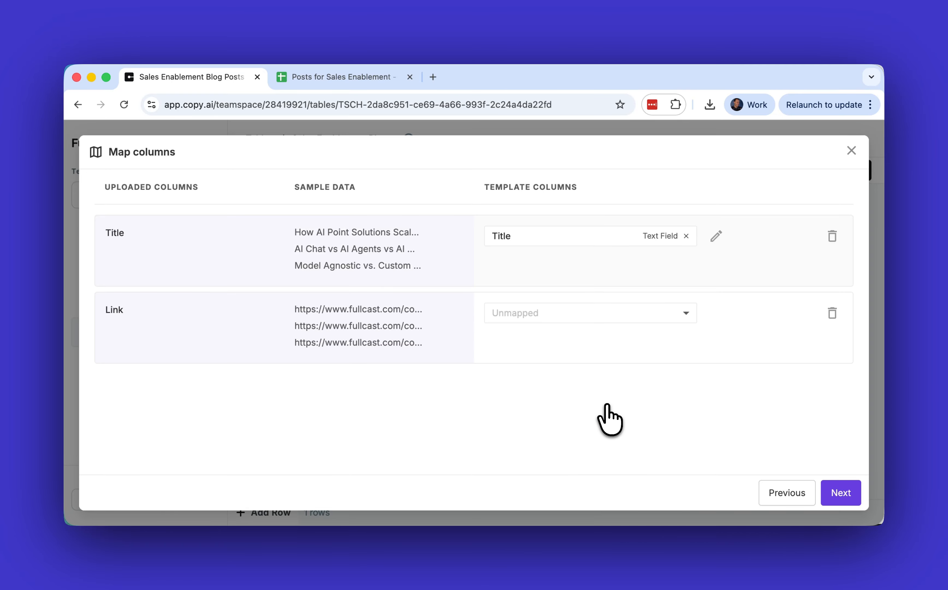
- Map the uploaded Link column to a new Text Field column named "Link"
click(672, 314)
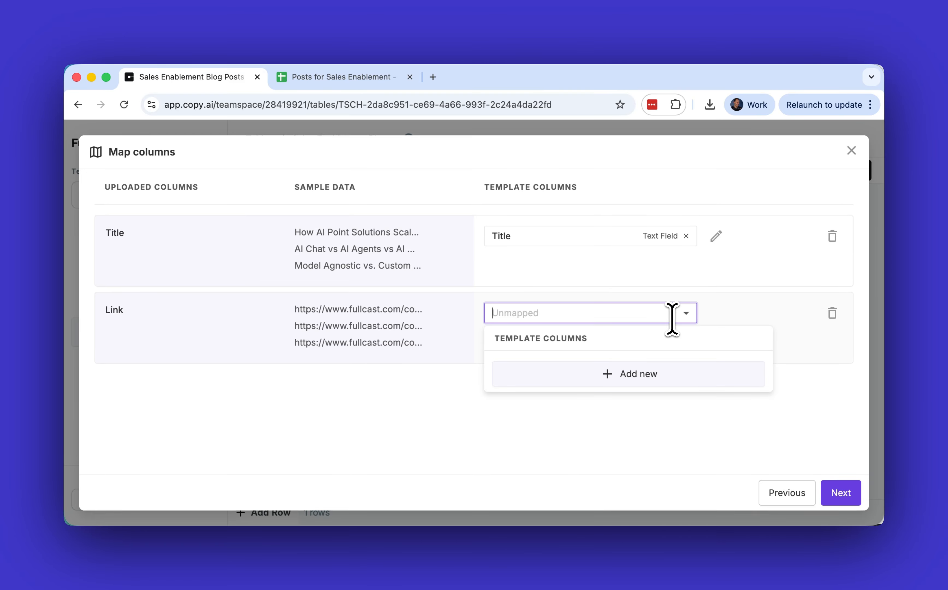
click(641, 375)
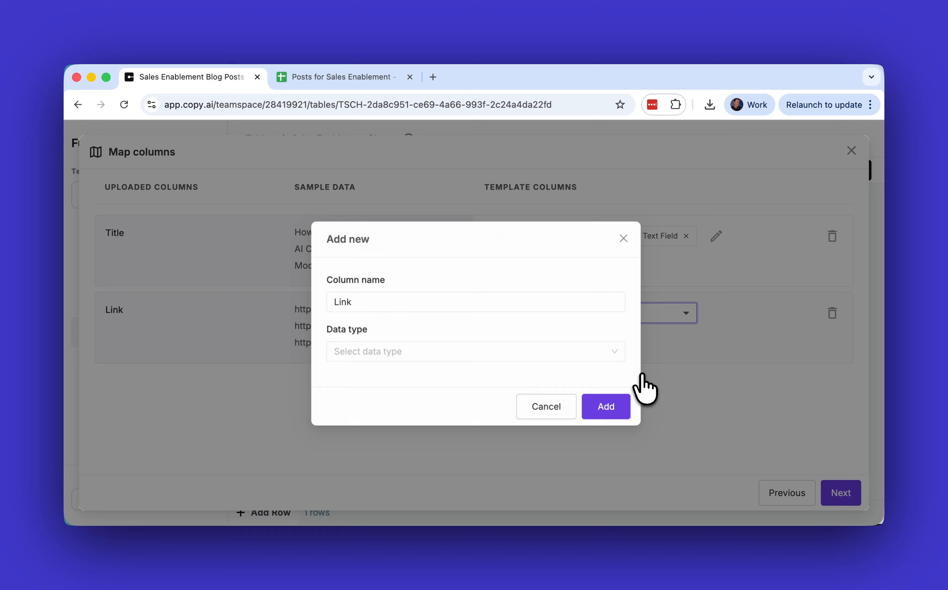
click(511, 301)
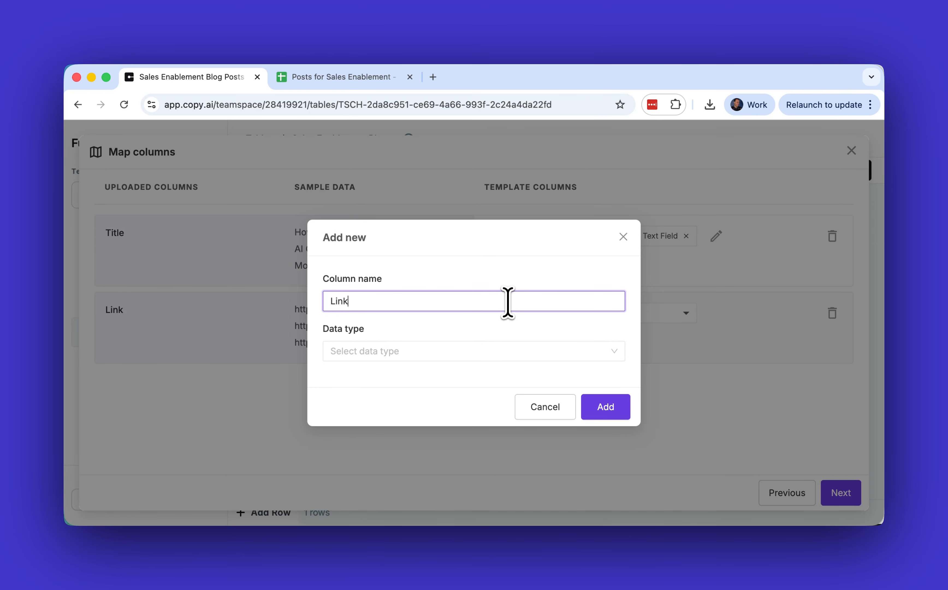
click(370, 353)
click(395, 191)
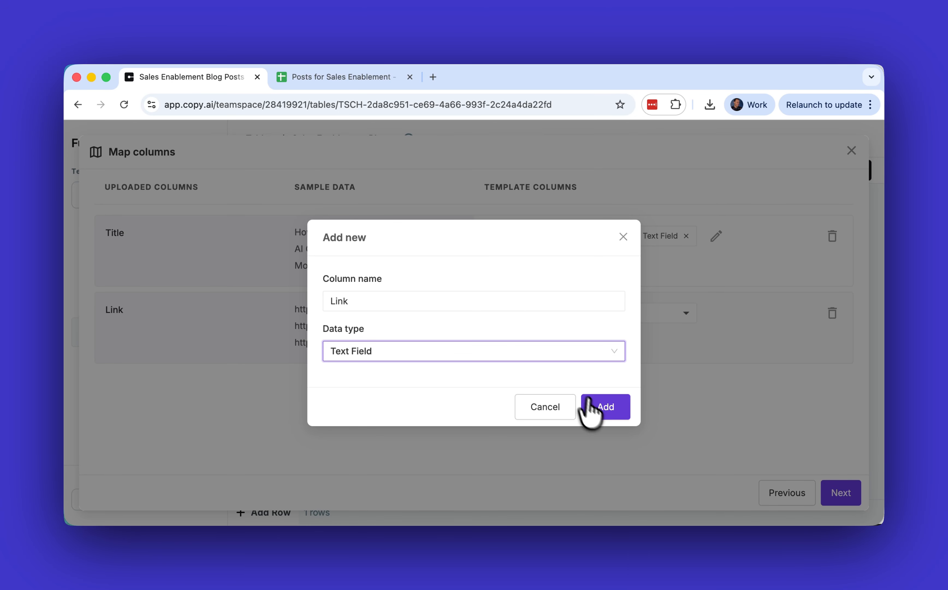
click(589, 407)
- Import the mapped rows and save the table as "Sales Enablement Doc" with the description "Information with posts for the sales team"
click(842, 498)
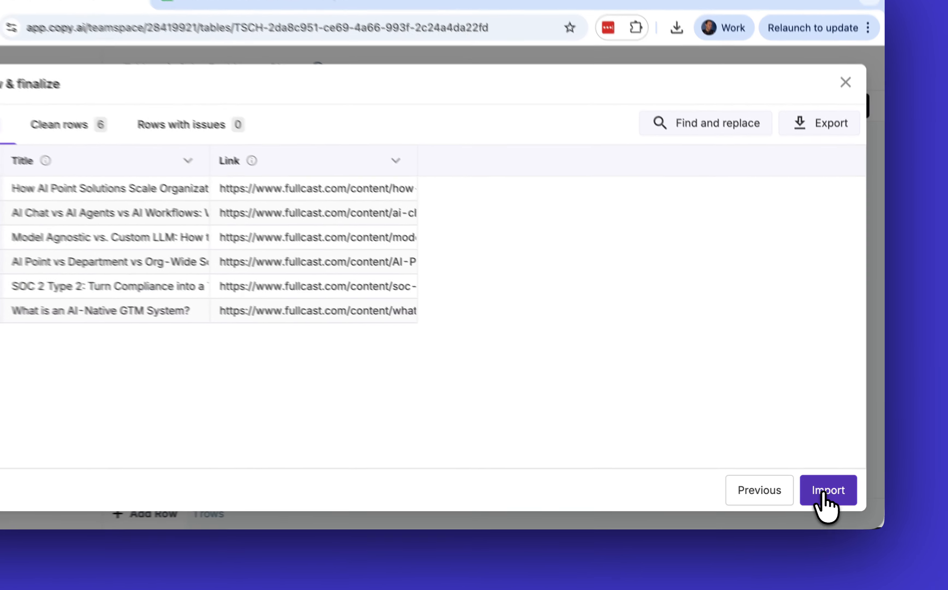
click(839, 497)
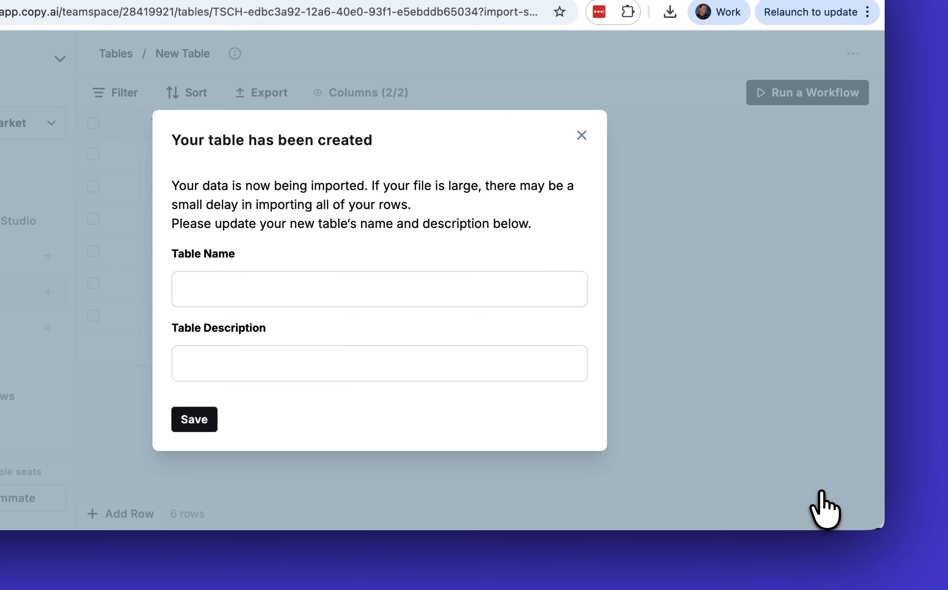
click(365, 298)
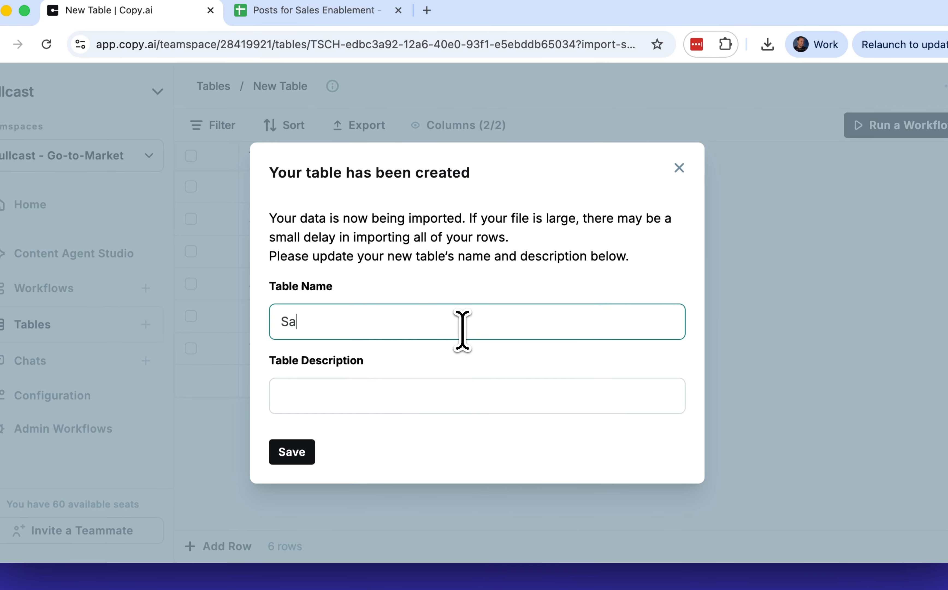
text(Sales Enablement Doc)
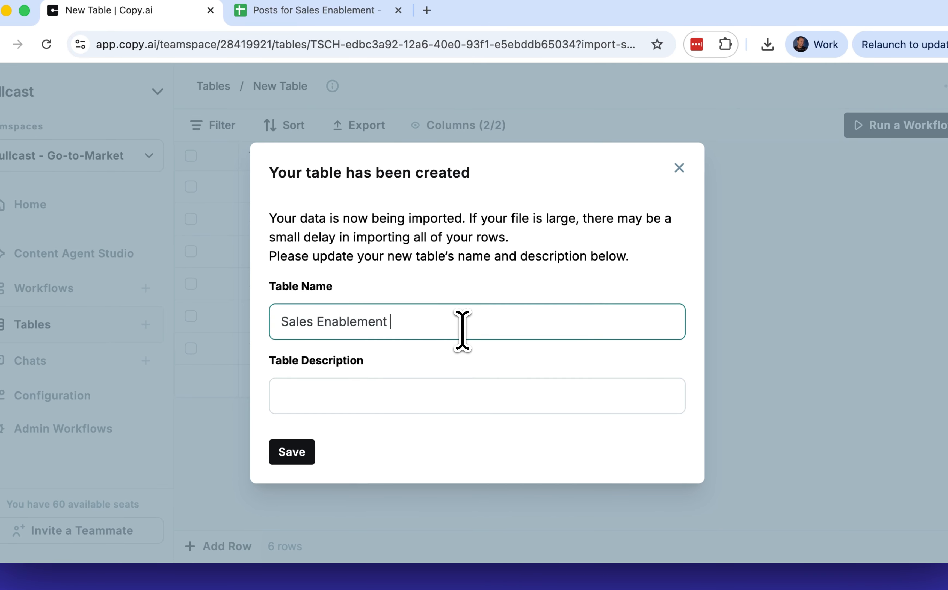
click(440, 388)
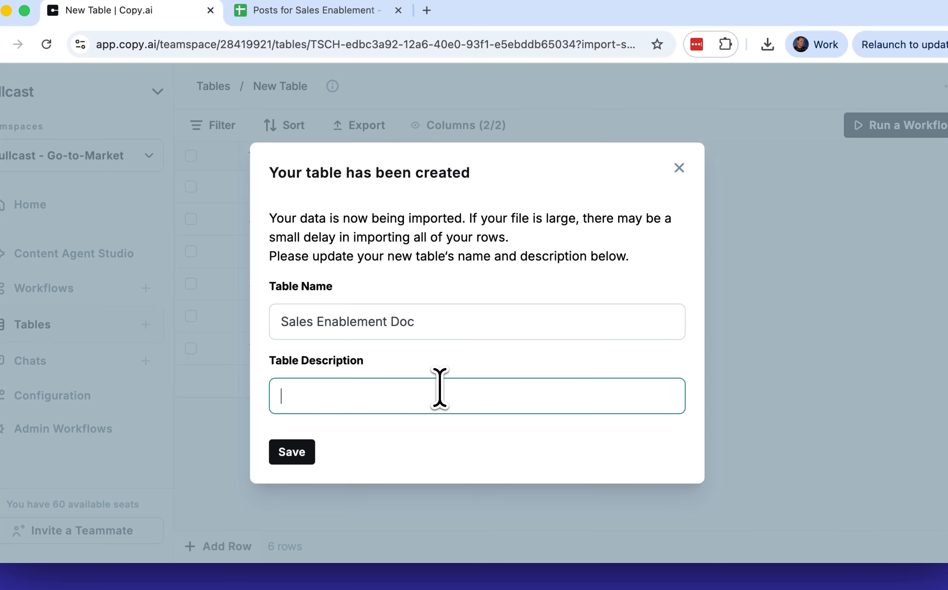
text(Information with posts for the sales team)
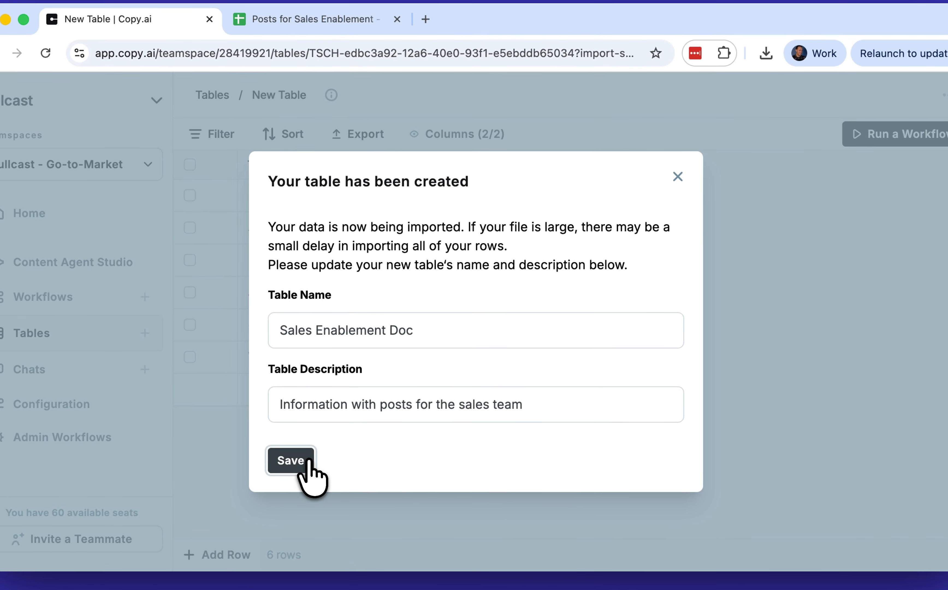
click(324, 436)
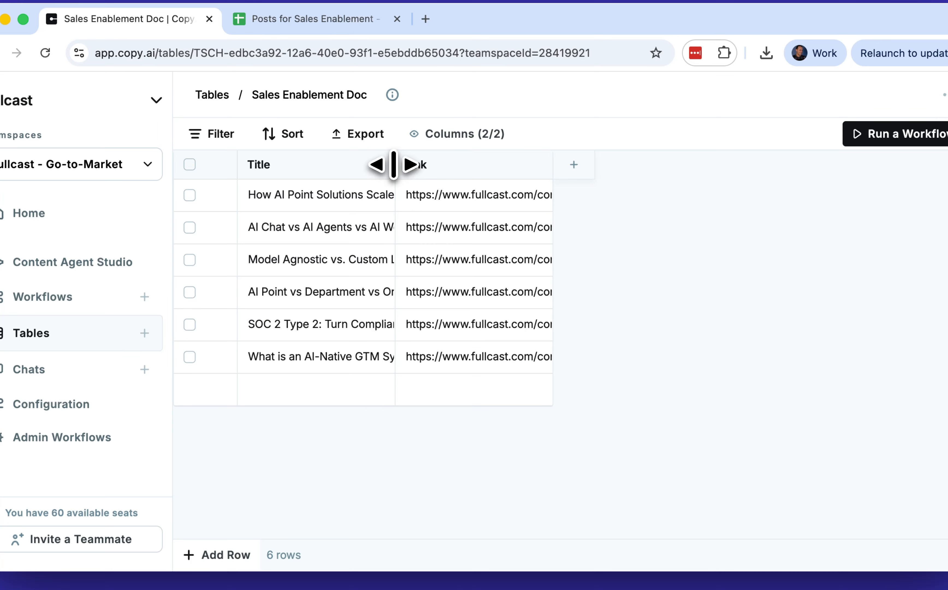
- Widen the Title column to show the full post titles, and enable semantic search for it
drag(394, 164, 605, 152)
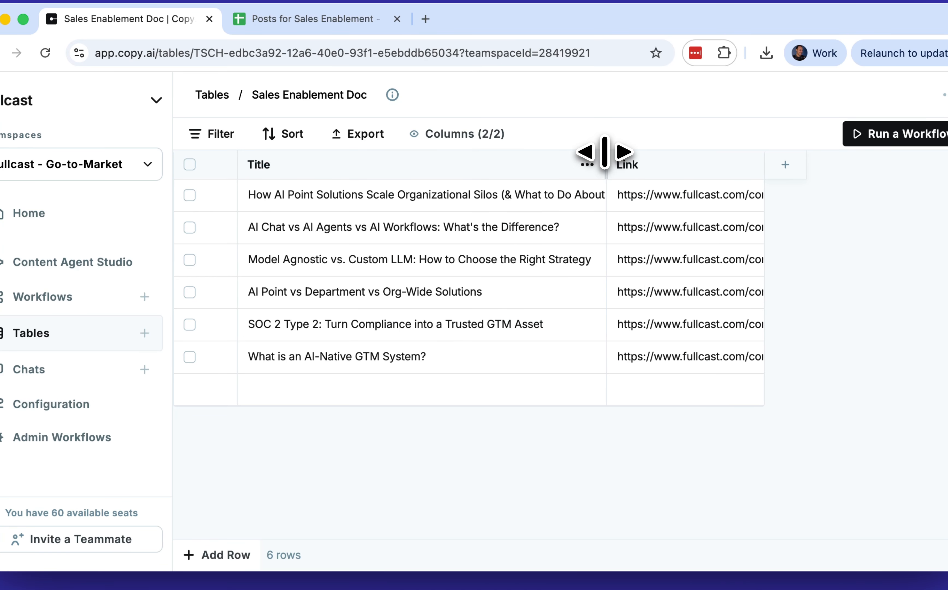
click(581, 166)
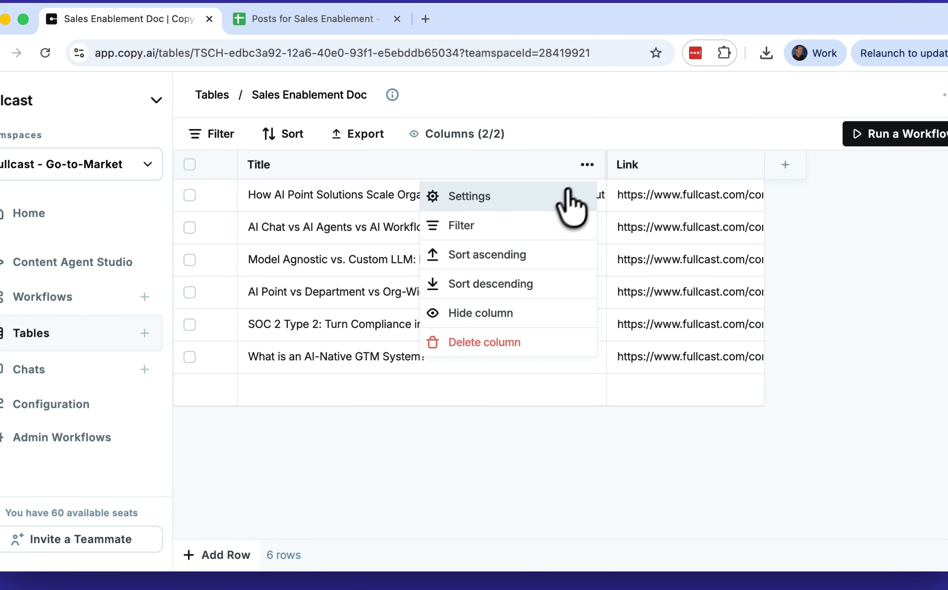
click(551, 201)
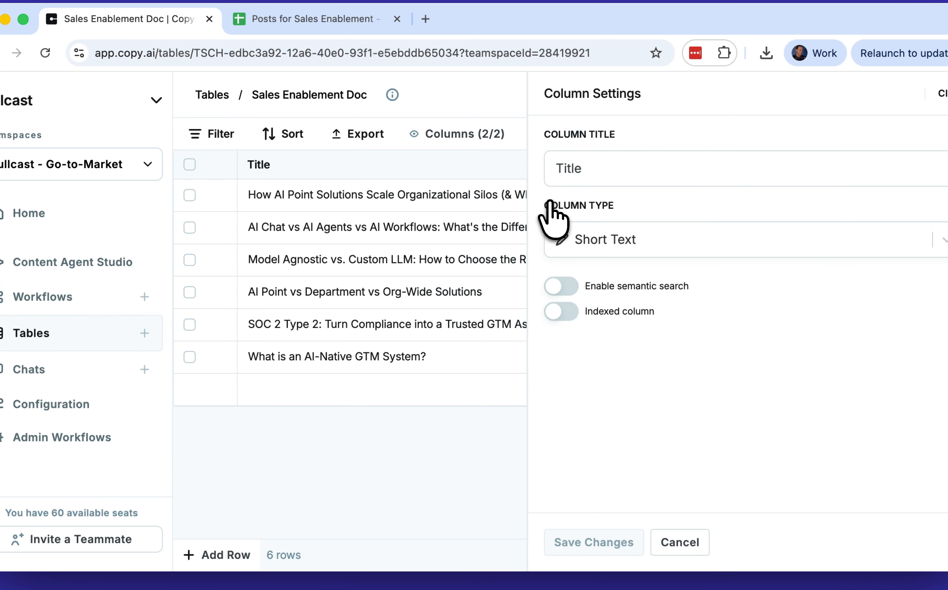
click(562, 288)
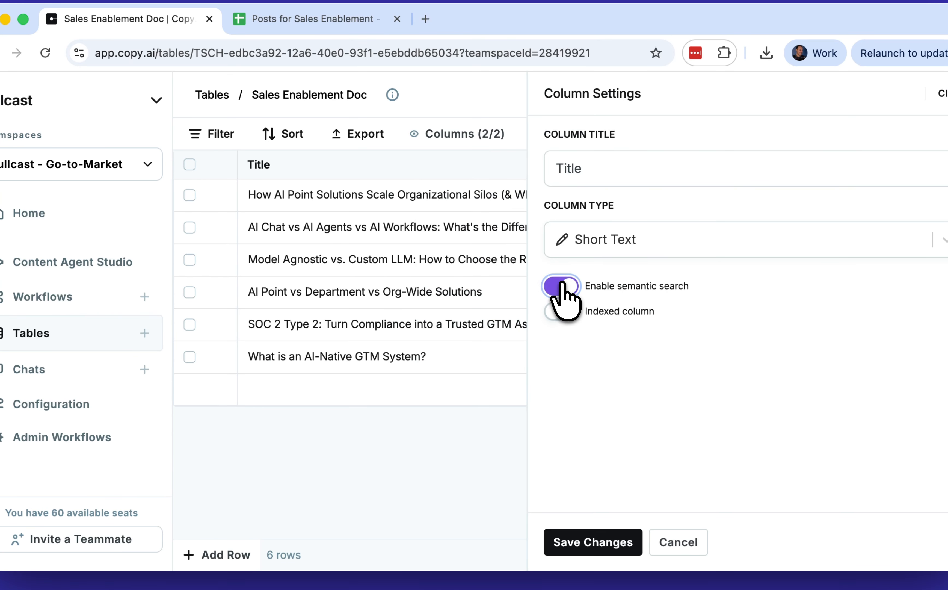
click(516, 516)
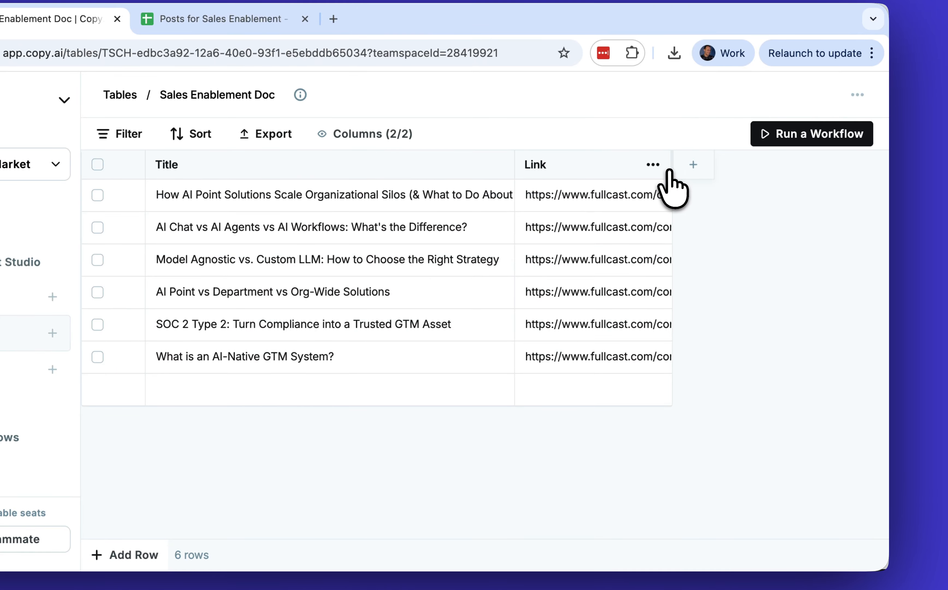
- Widen the Link column and enable semantic search for it
drag(672, 169, 780, 170)
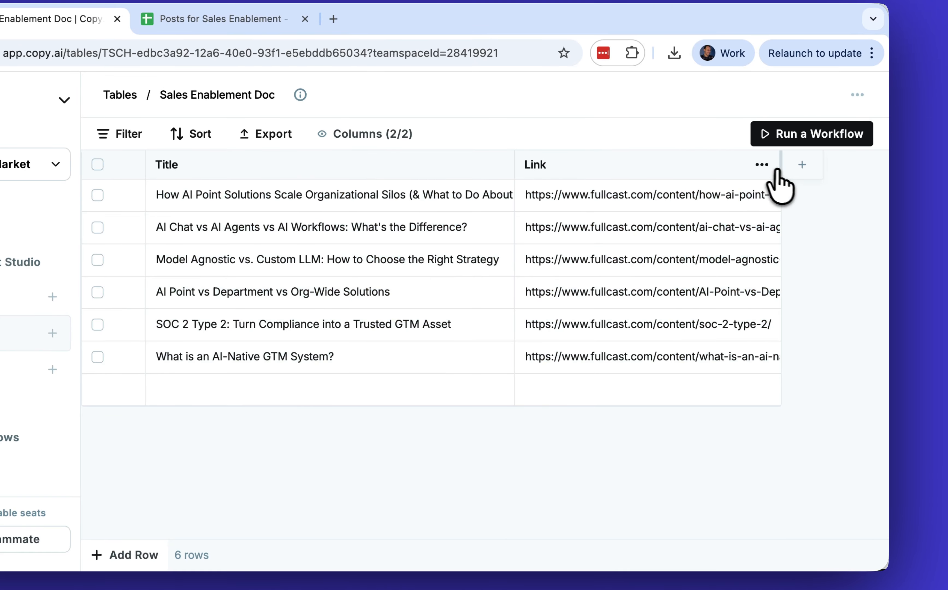
click(762, 165)
click(682, 201)
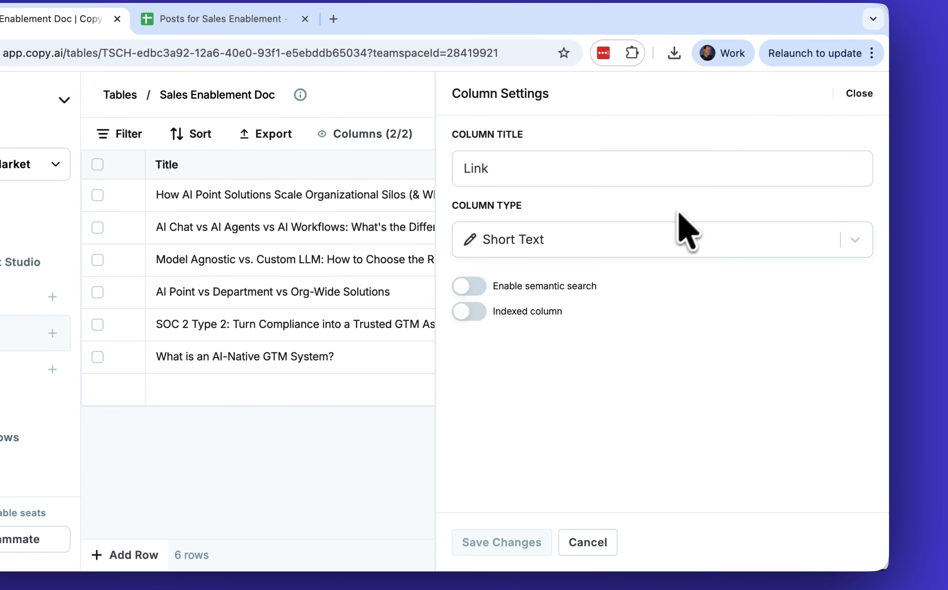
click(470, 287)
click(569, 503)
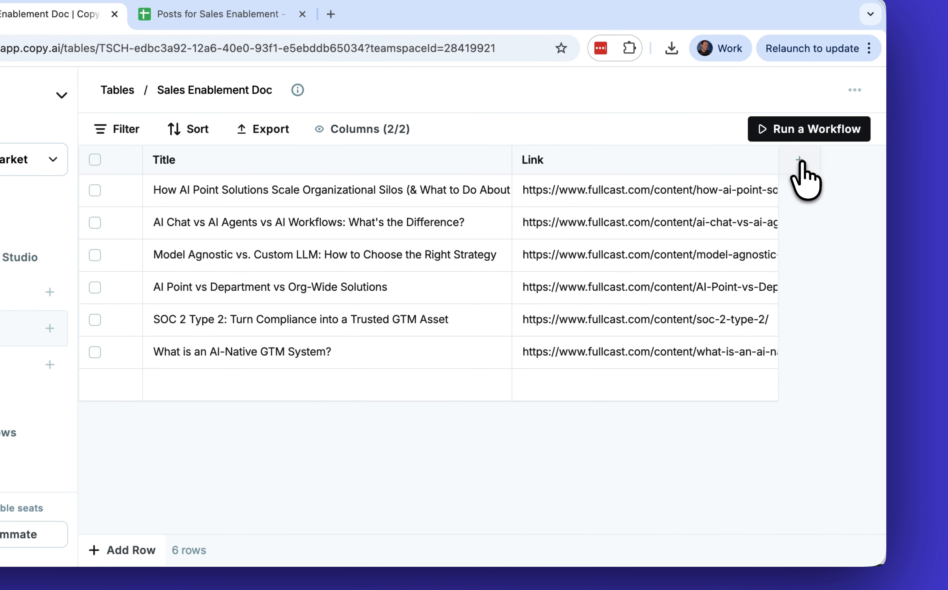
- Add a Long Text column titled "Text from the Blog post" with semantic search enabled
click(800, 161)
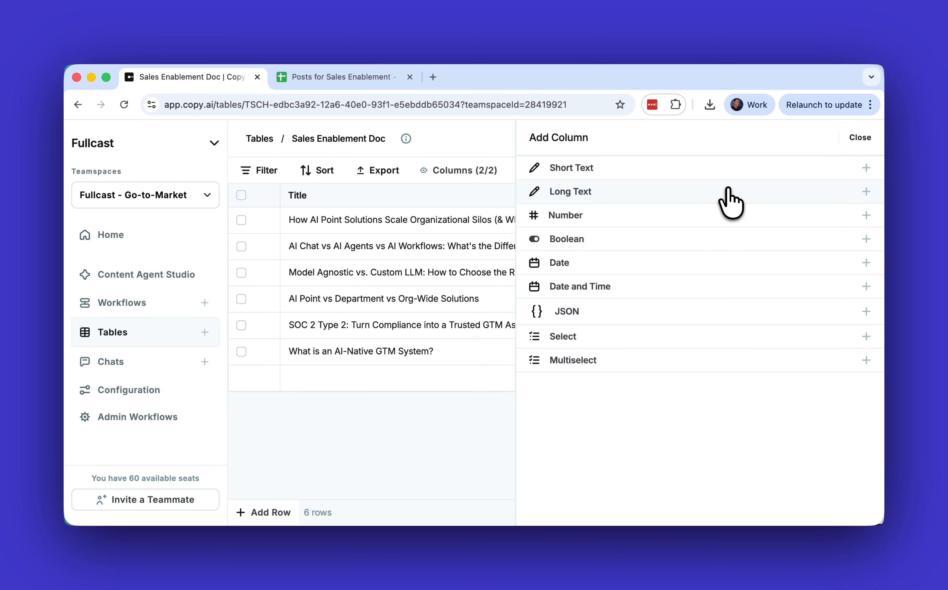
click(729, 191)
click(714, 207)
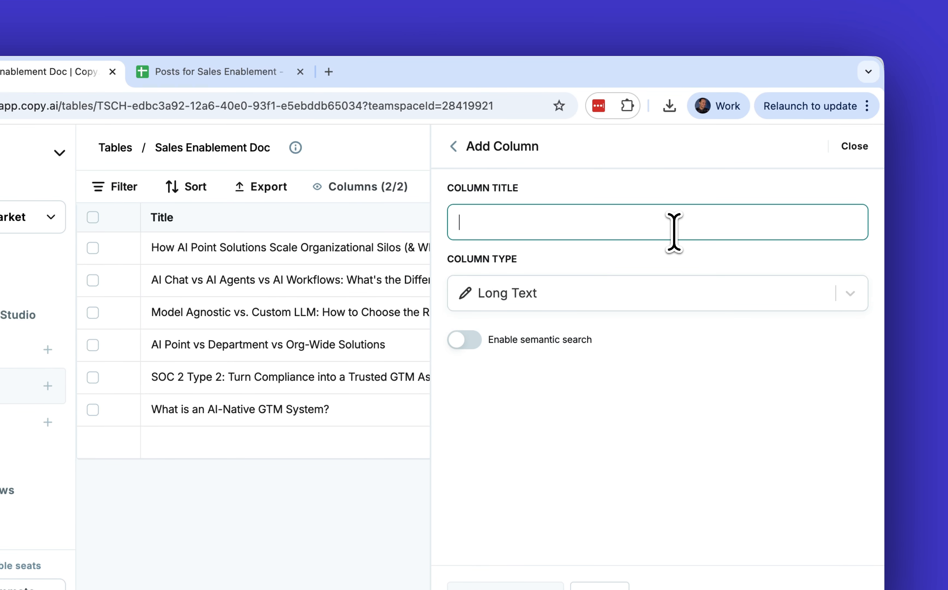
text(Text from the Blog post)
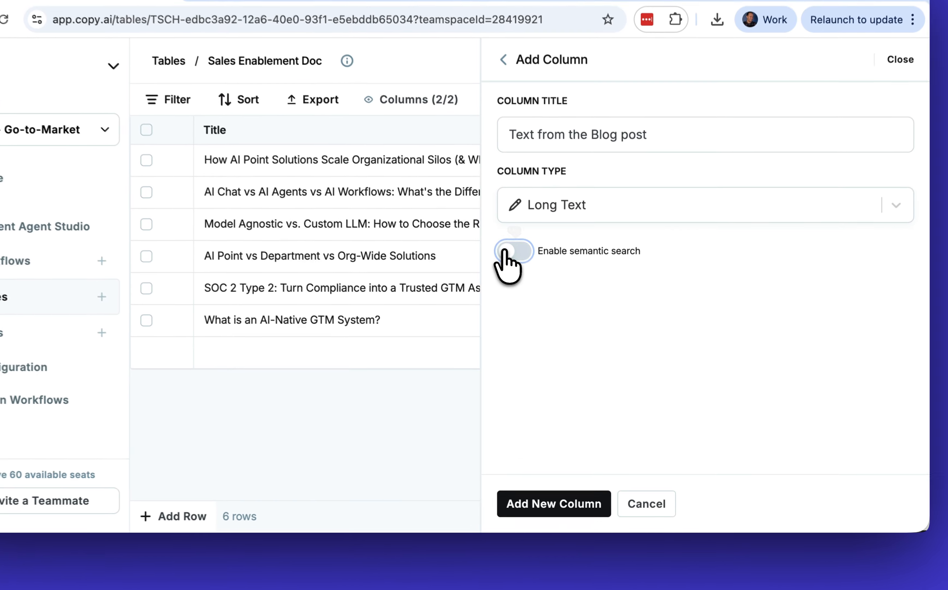
click(543, 295)
click(584, 505)
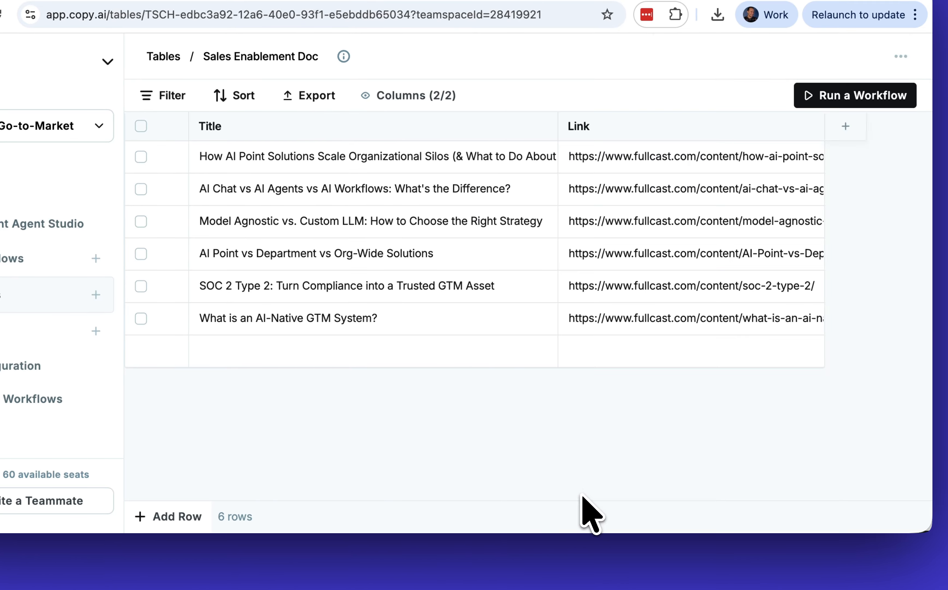